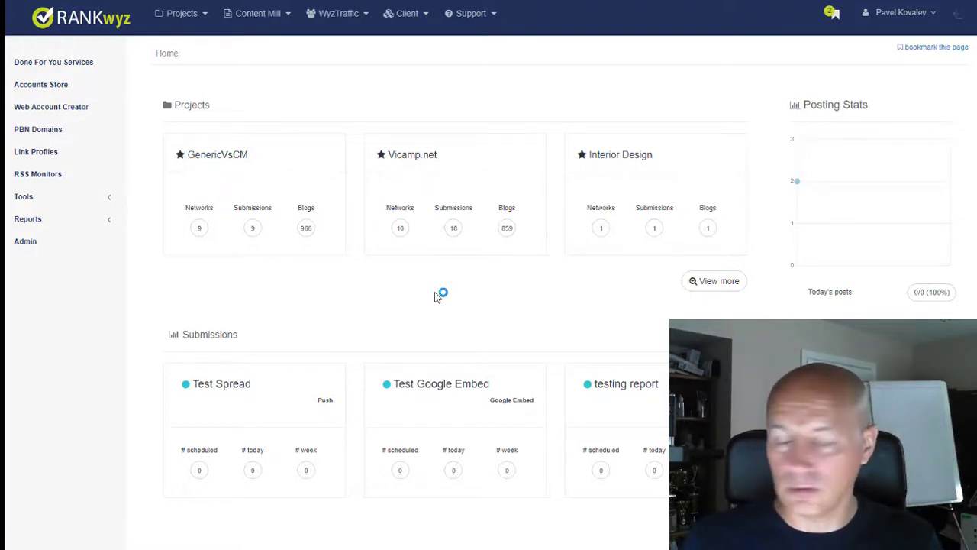
Open the GenericVsCM project
scroll(438, 296, down, 1)
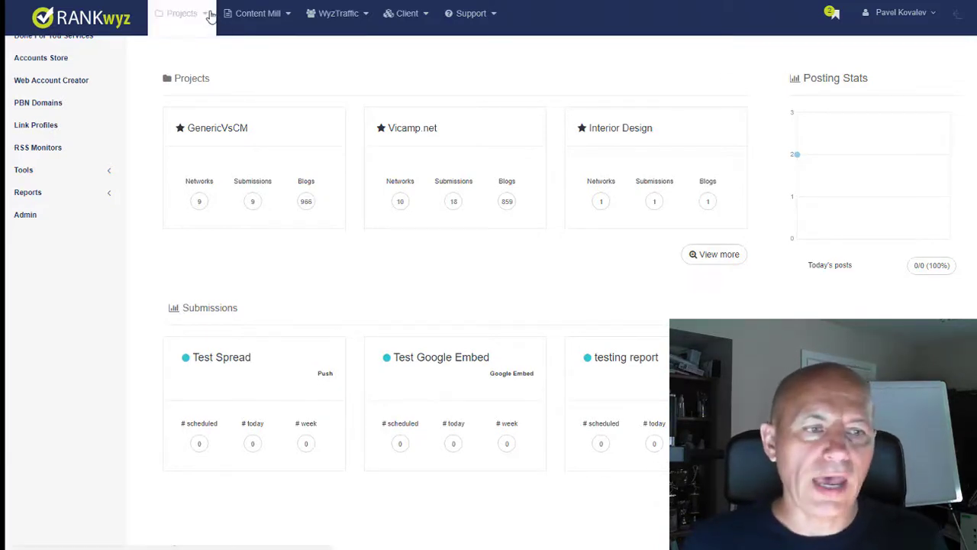
click(228, 135)
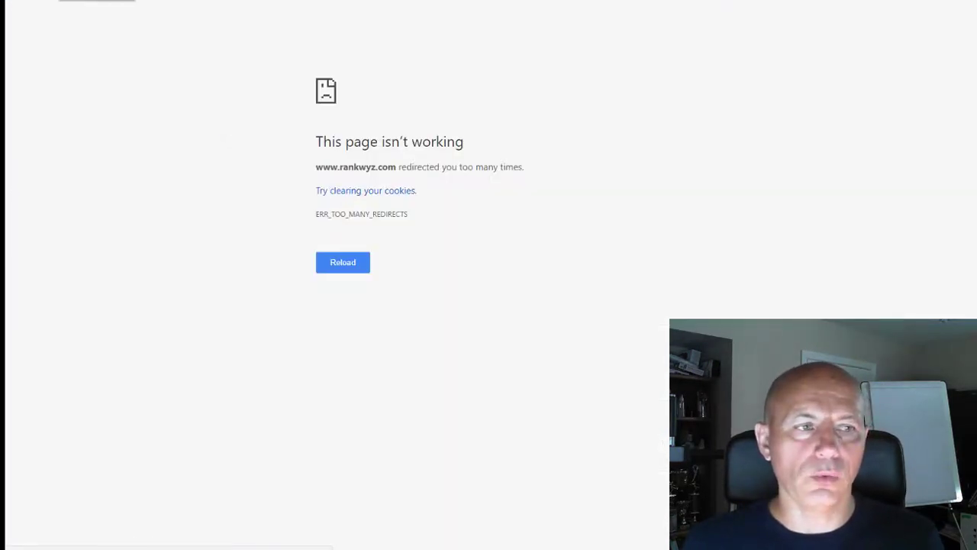
key(alt+Left)
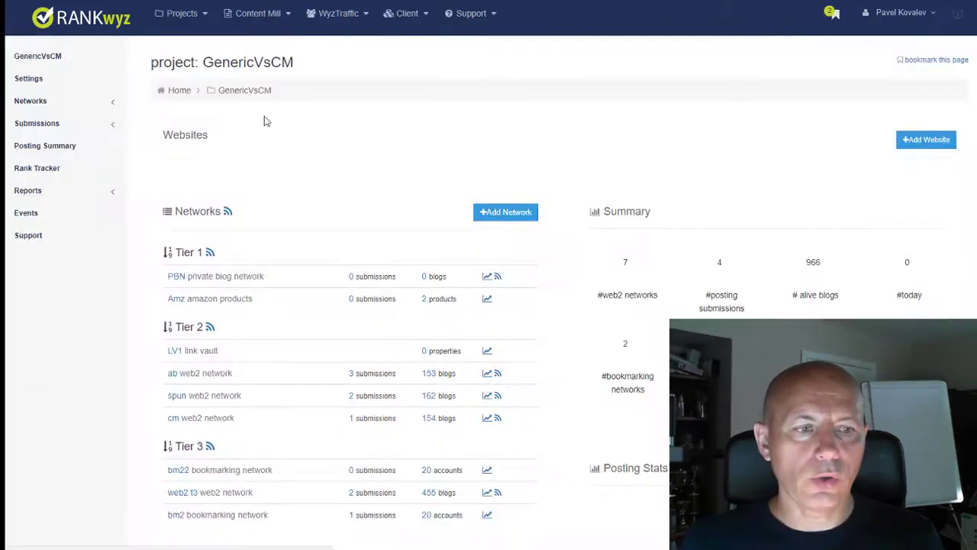
Create a Link Vault network named LinkVault on tier 2 of the GenericVsCM project
click(521, 216)
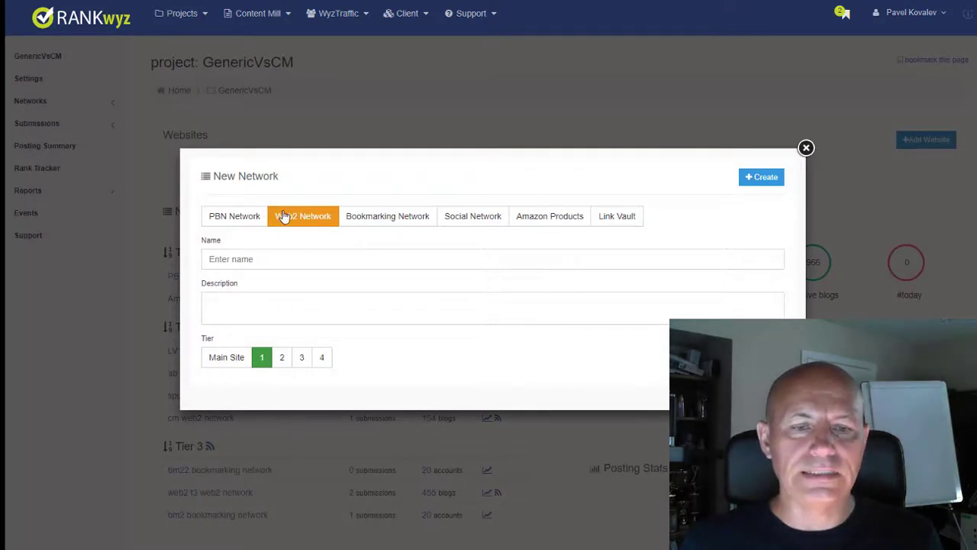
click(631, 221)
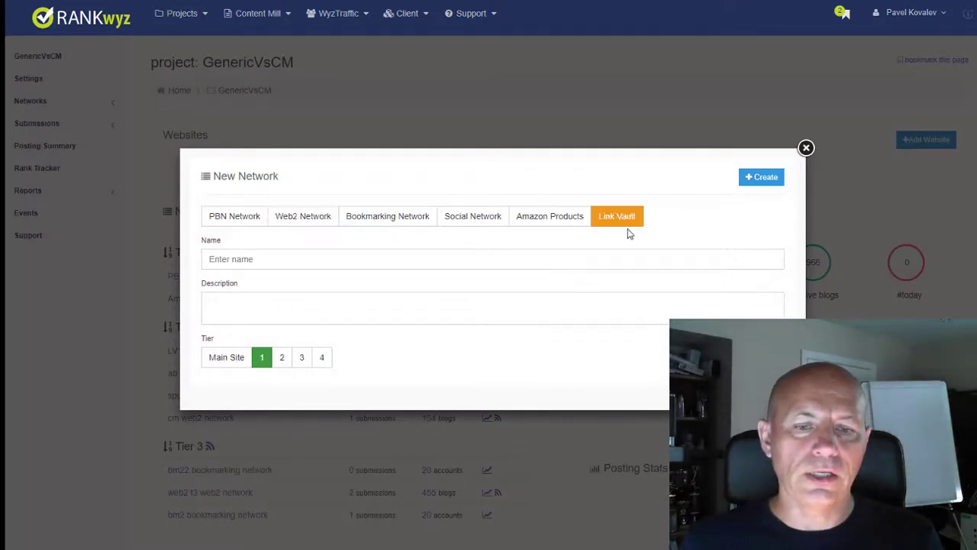
click(416, 260)
text(L)
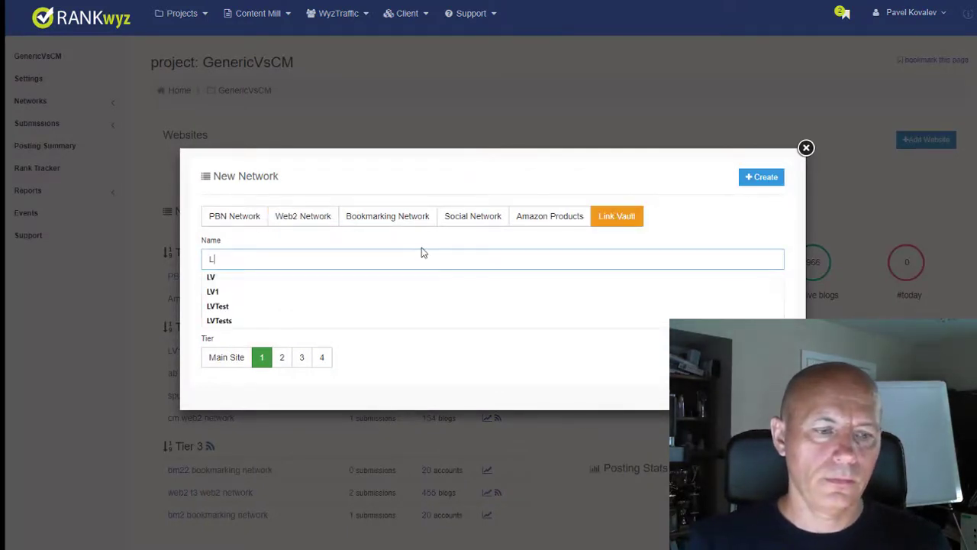
text(inkVault)
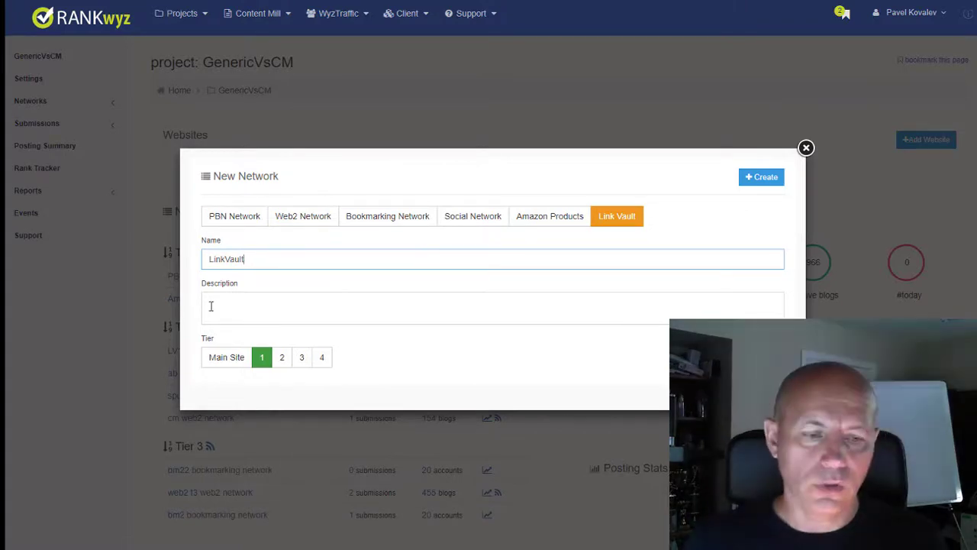
click(281, 356)
click(766, 179)
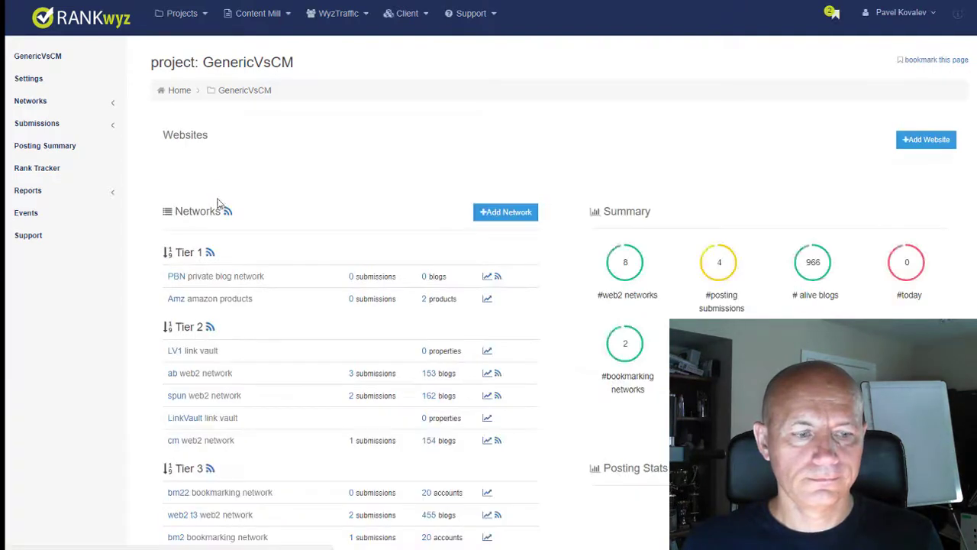
Open the new LinkVault network and review its summary, rank tracker and events overview
scroll(227, 294, down, 4)
click(185, 116)
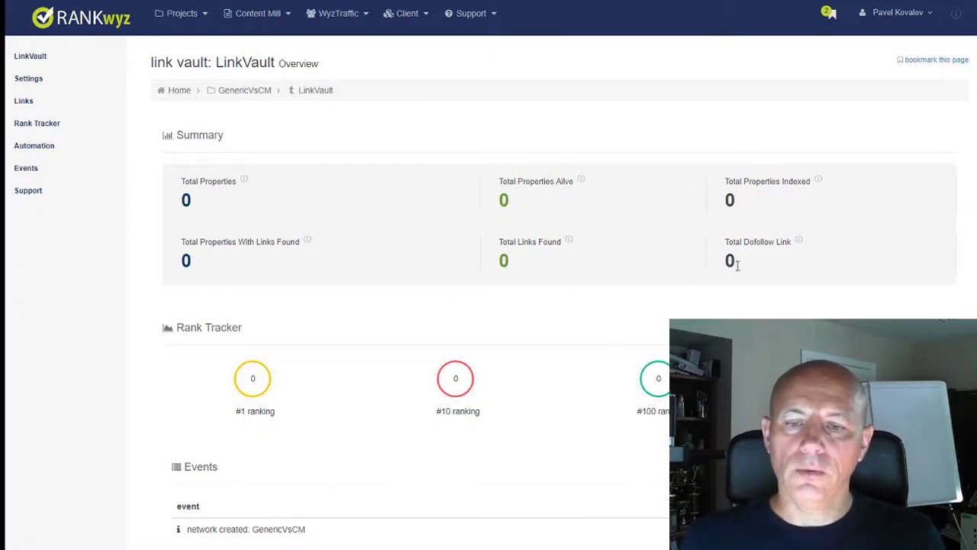
scroll(925, 262, down, 2)
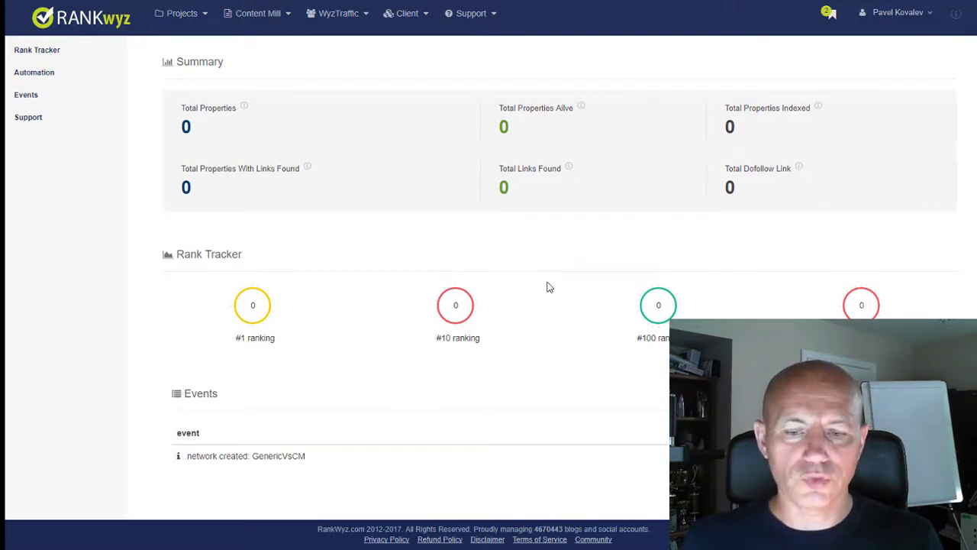
scroll(546, 287, up, 2)
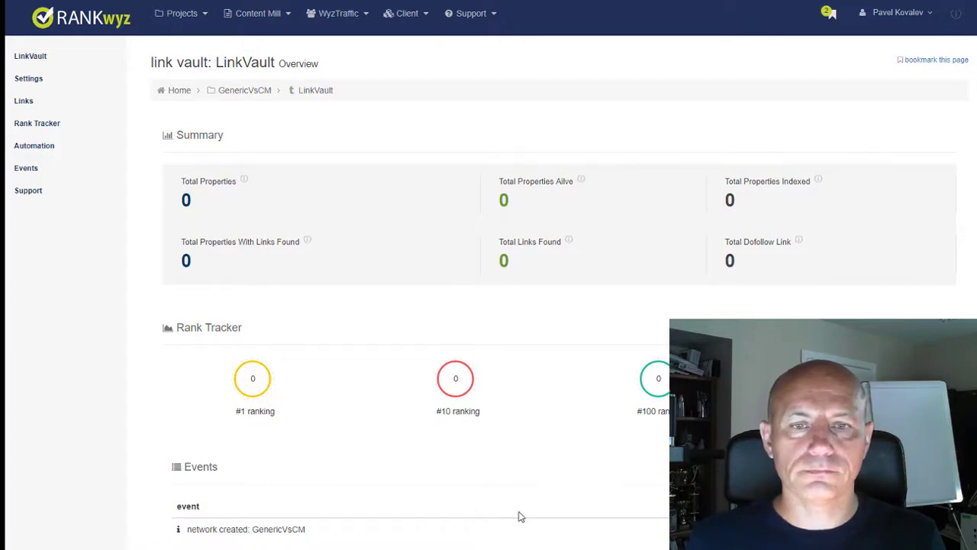
scroll(519, 516, down, 2)
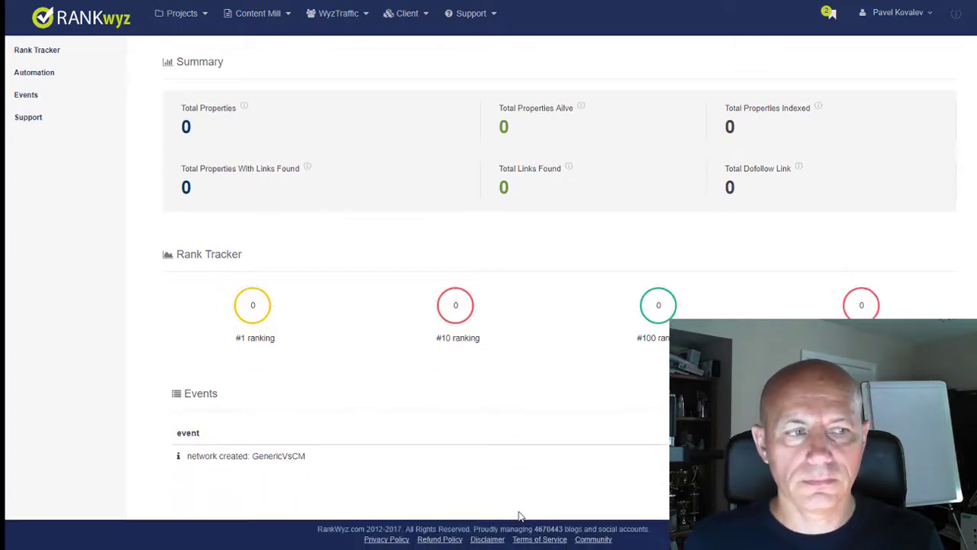
scroll(519, 516, up, 2)
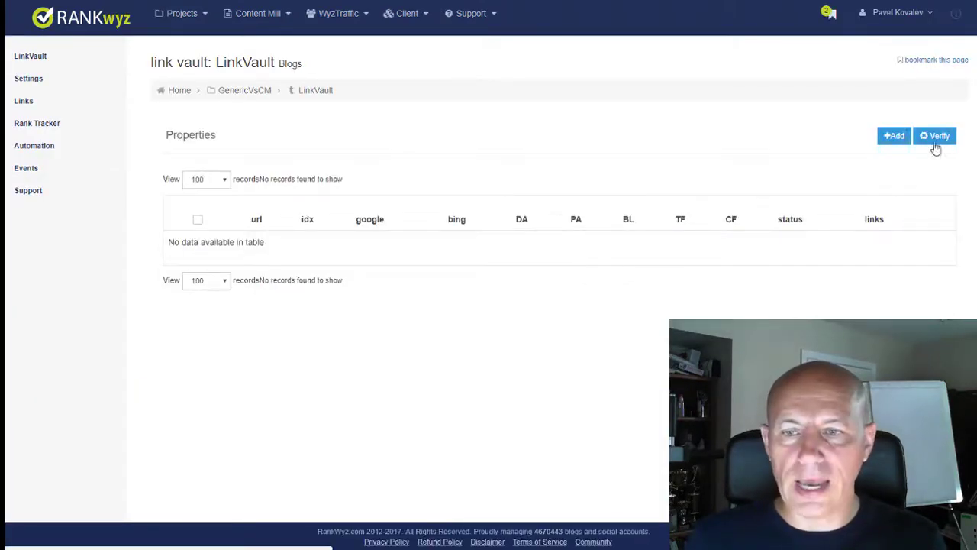
View the form for adding link vault URLs to LinkVault's properties and close it without adding any
click(891, 140)
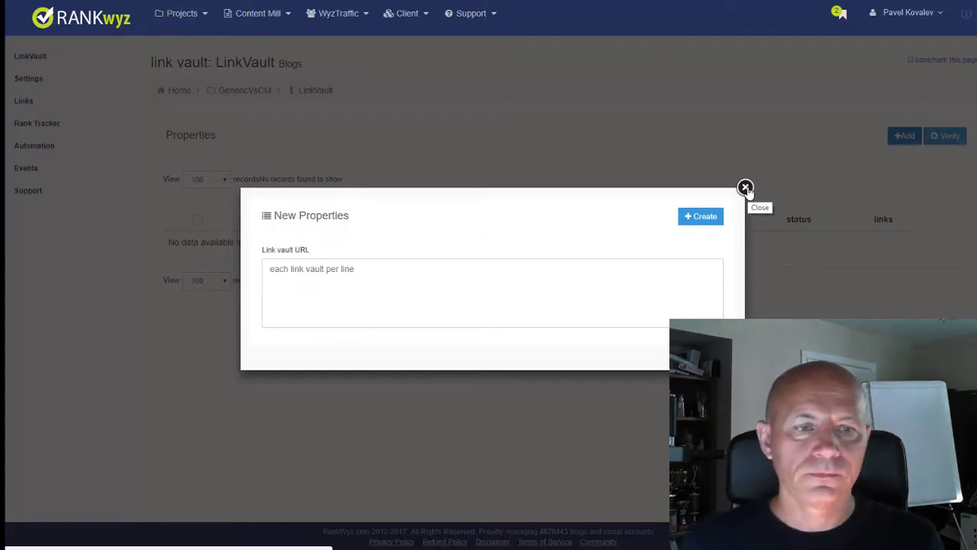
click(746, 188)
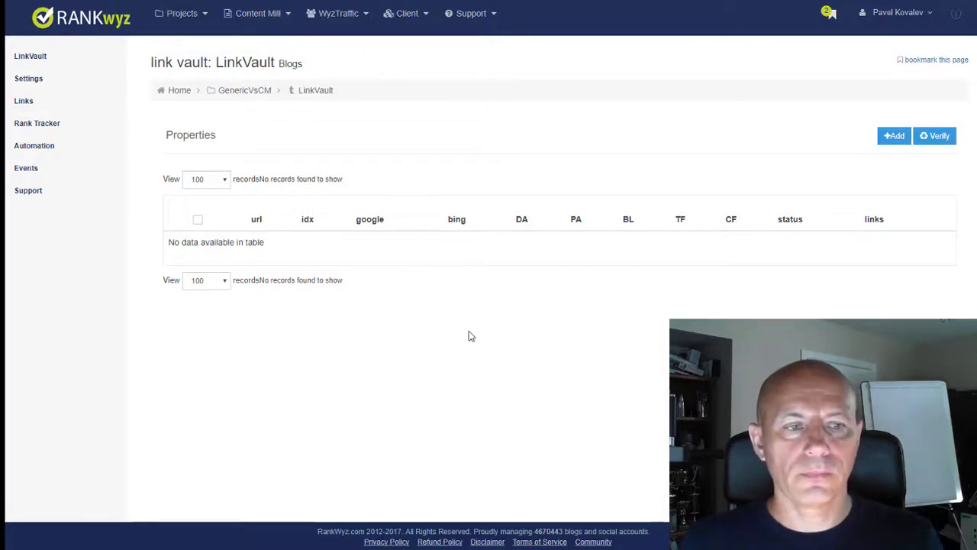
Find the TSN Digest project in the list of all projects and open its LV link vault
click(201, 16)
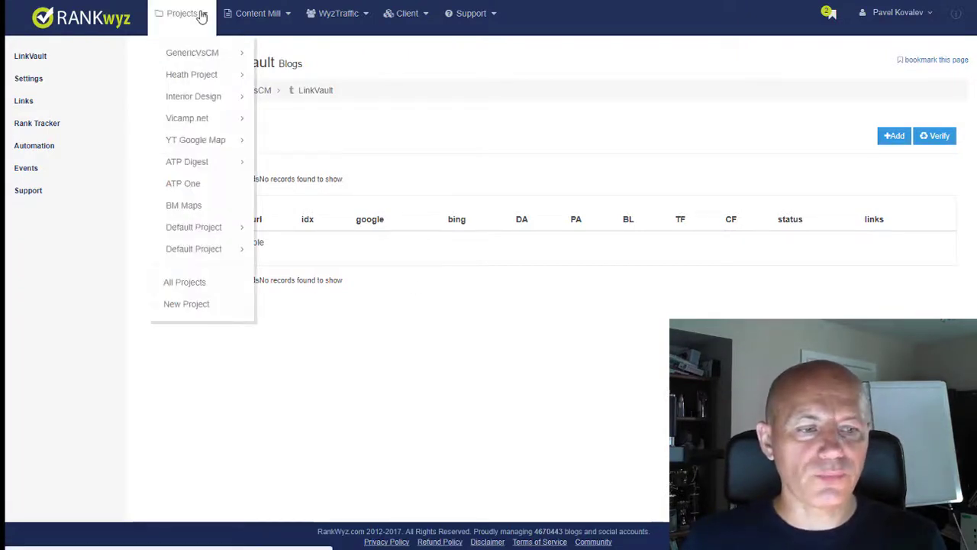
click(277, 279)
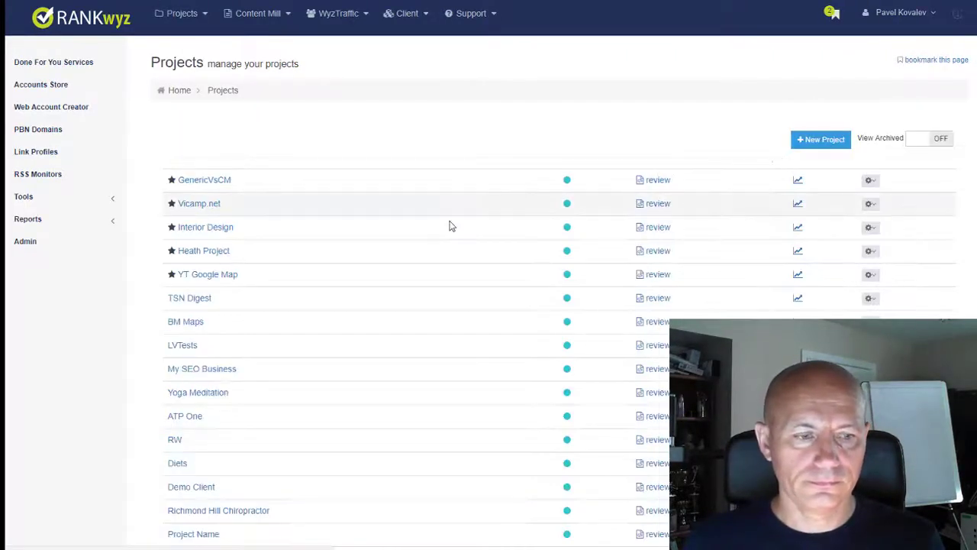
scroll(450, 224, down, 3)
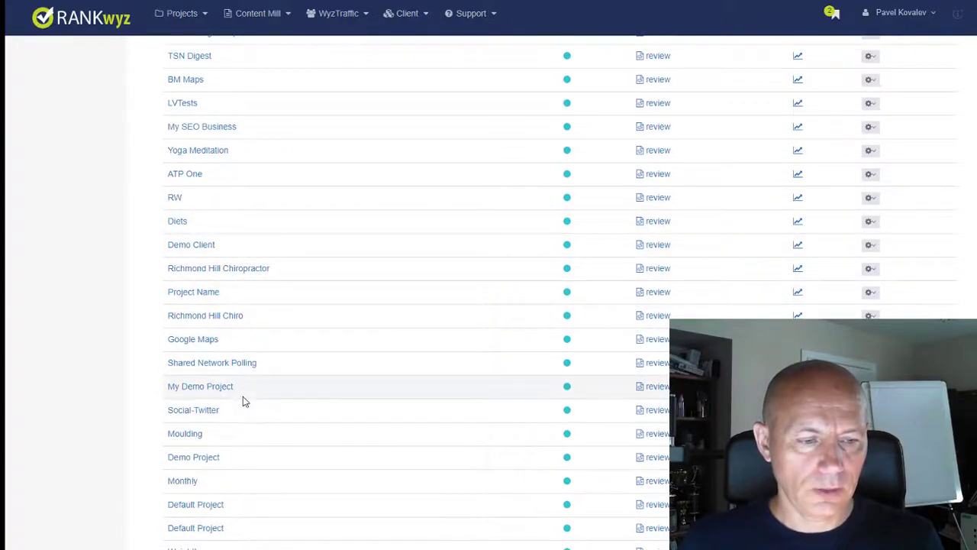
scroll(242, 400, up, 2)
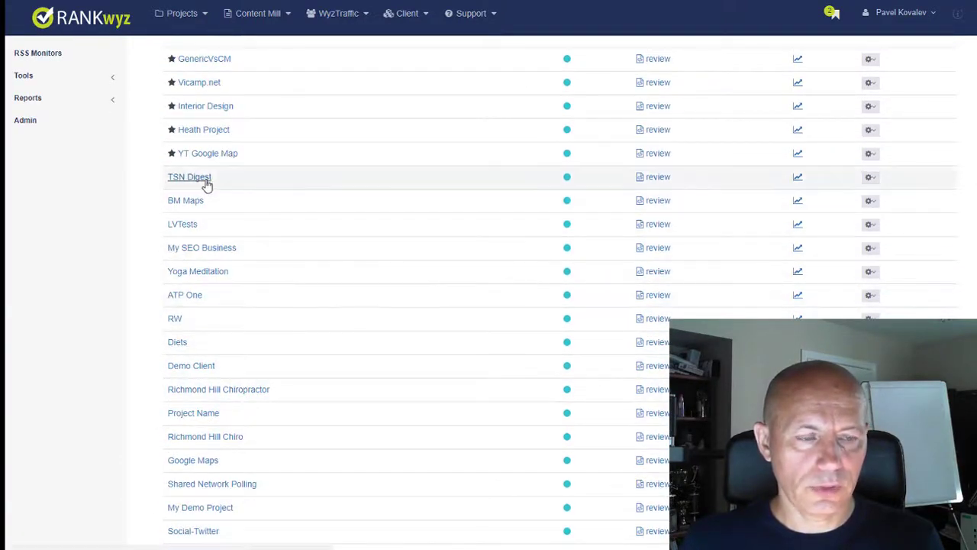
click(471, 226)
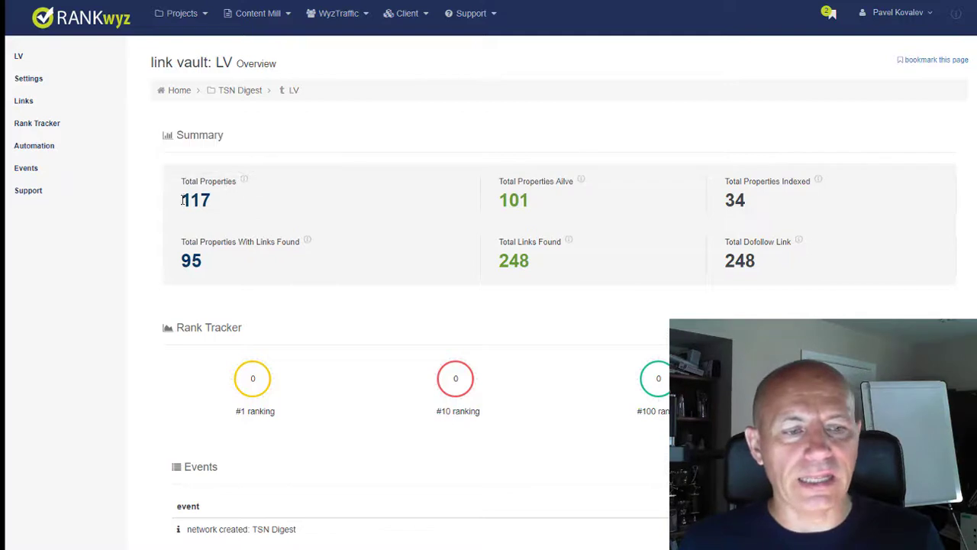
Examine the LV link vault's property and link statistics, rank tracker and events
mouse_move(193, 181)
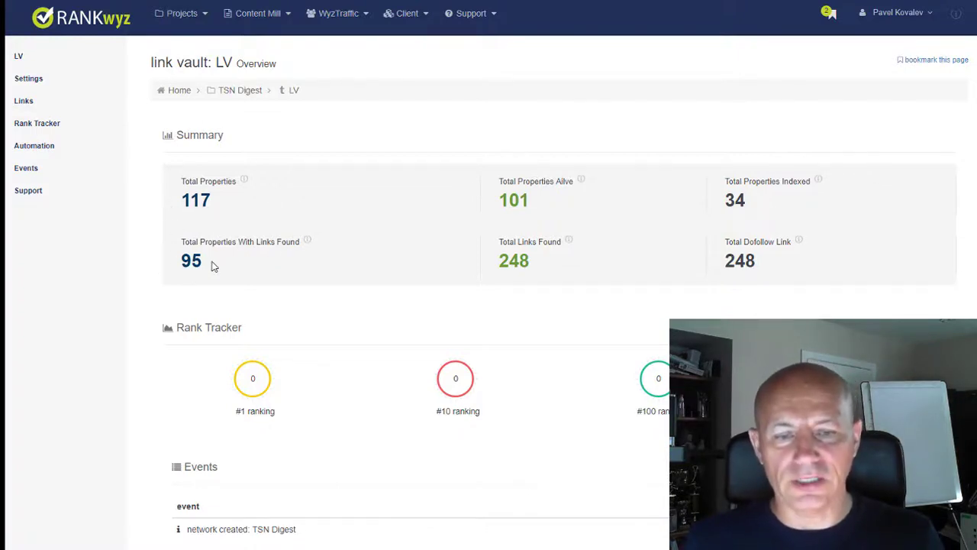
scroll(212, 266, down, 2)
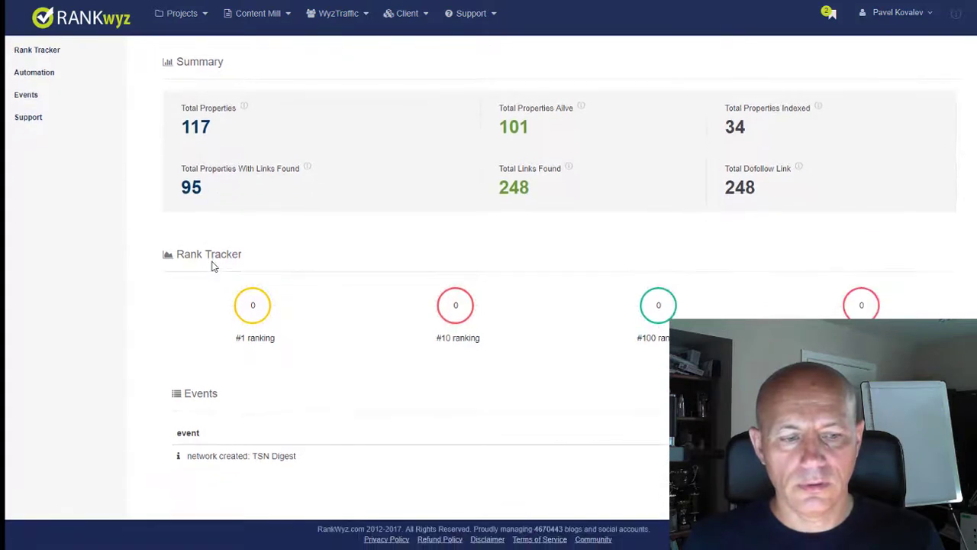
scroll(191, 252, up, 2)
Open the LV vault's list of linking properties and look through its metrics and statuses
click(29, 107)
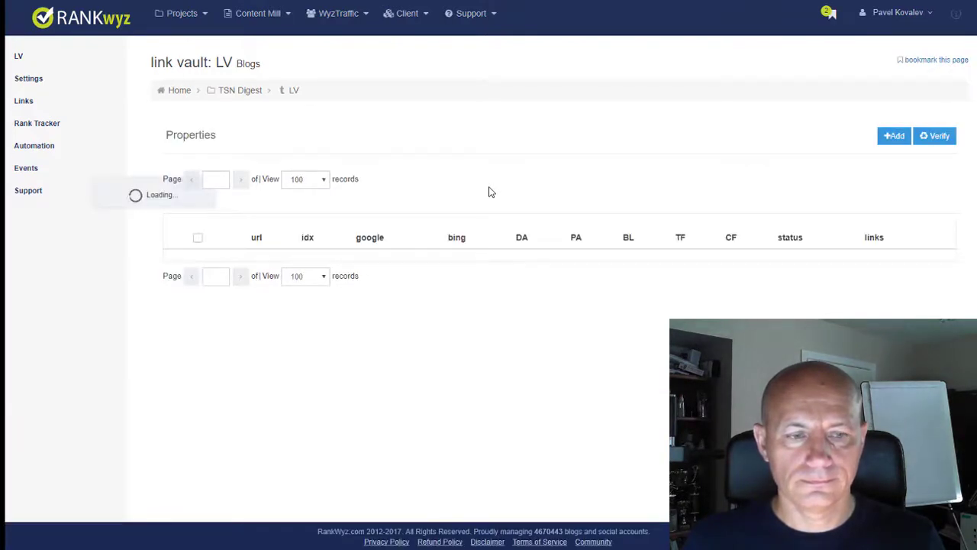
scroll(456, 253, down, 3)
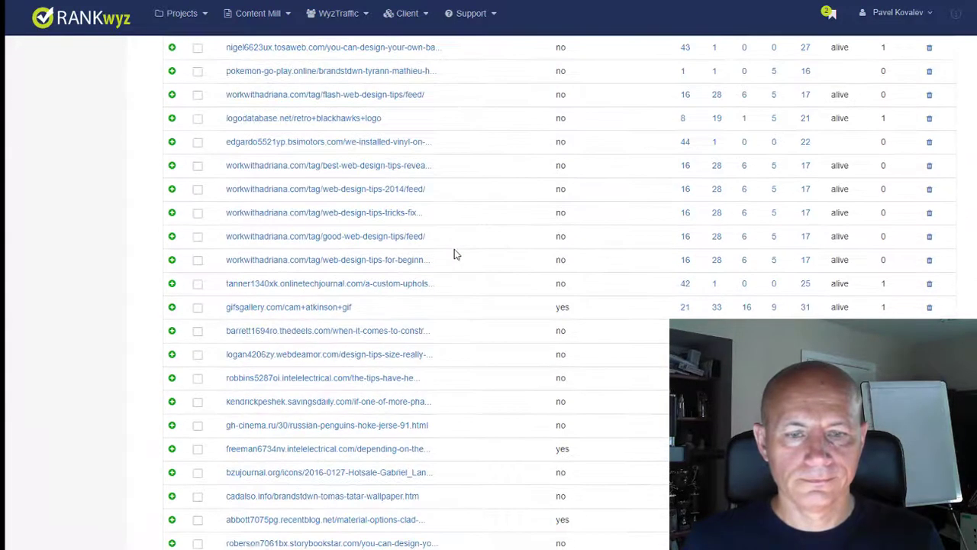
scroll(455, 252, up, 2)
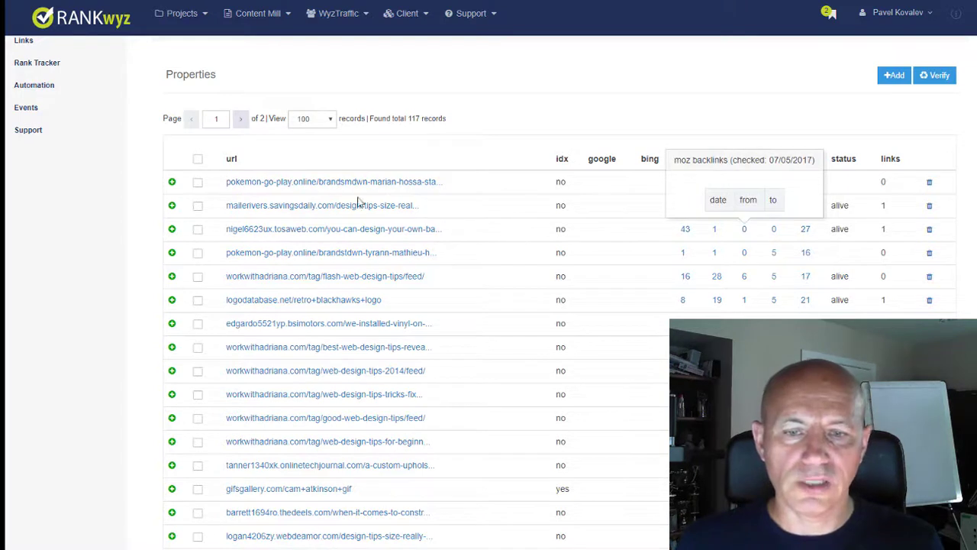
Expand several properties near the start of the list, including the first pokemon-go-play.online and mailerivers.savingsdaily.com entries, to inspect their found links
click(173, 184)
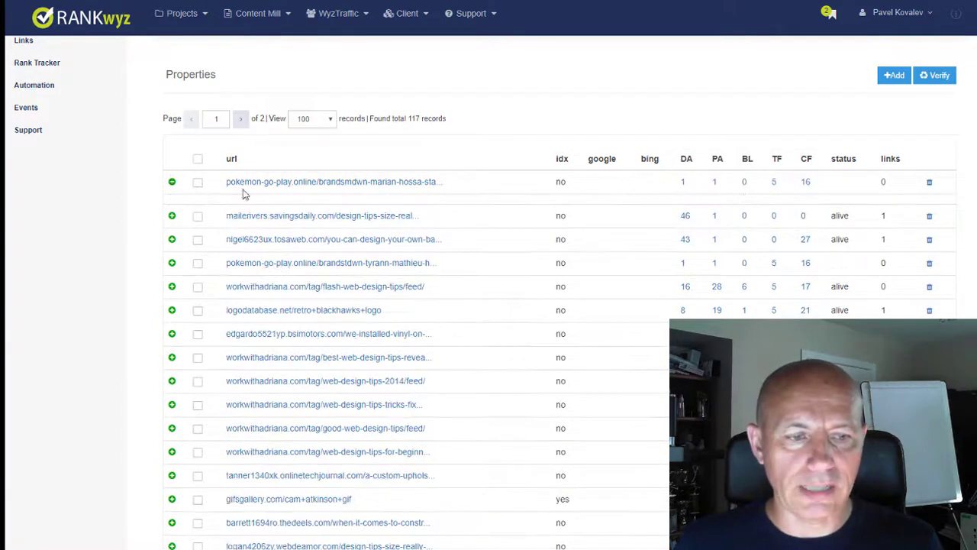
click(172, 217)
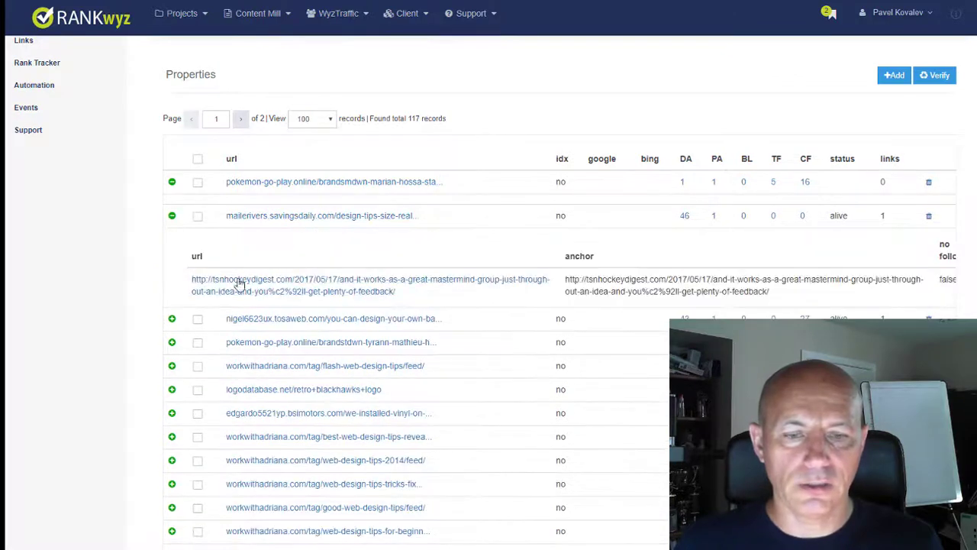
scroll(746, 300, down, 3)
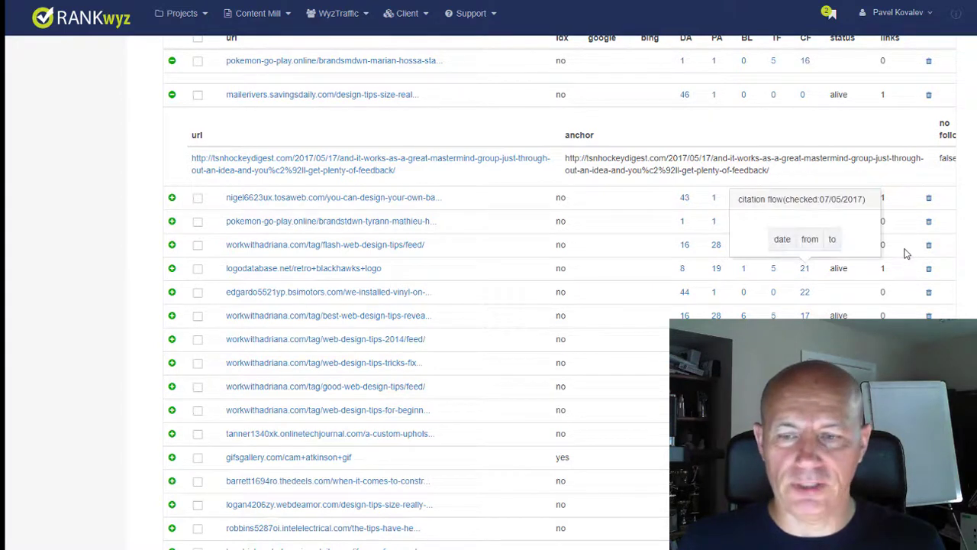
click(172, 246)
scroll(323, 338, down, 4)
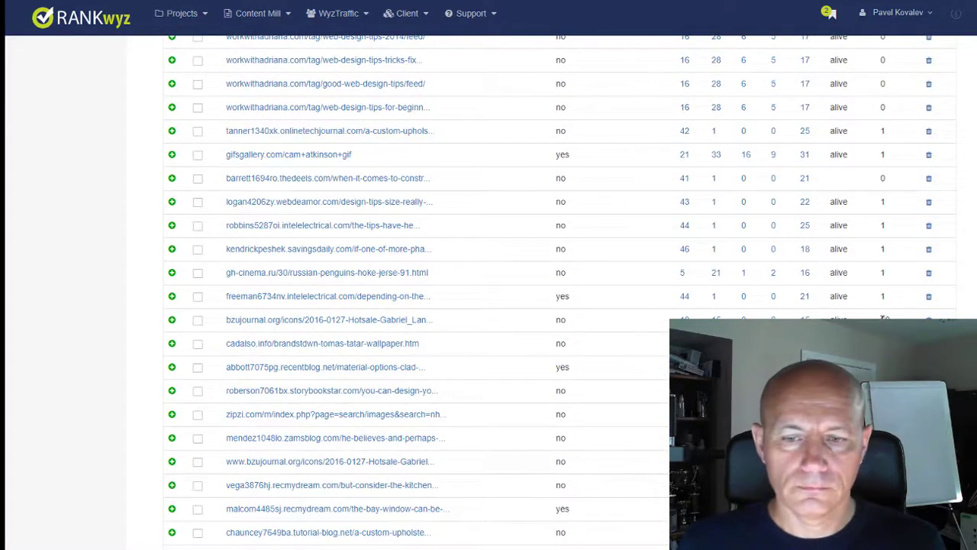
drag(739, 319, 764, 535)
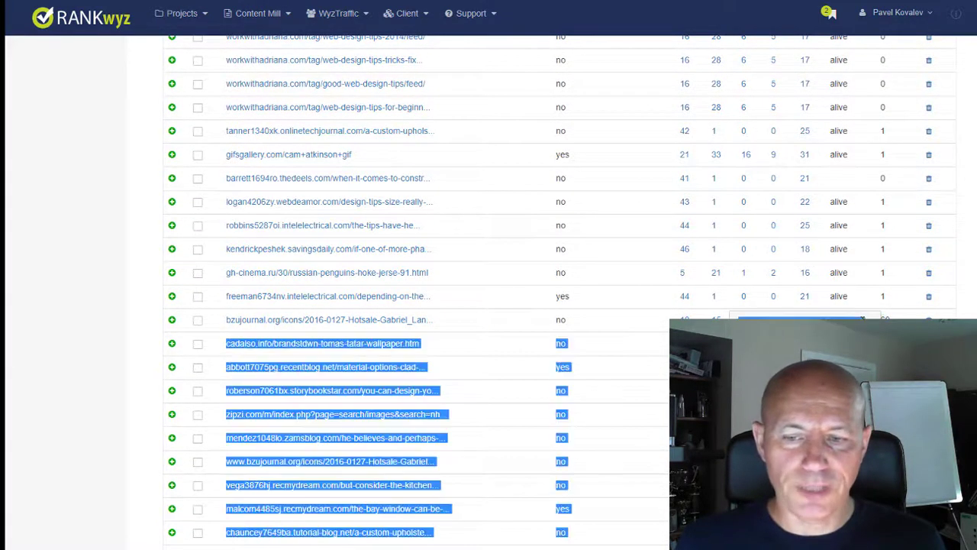
click(904, 318)
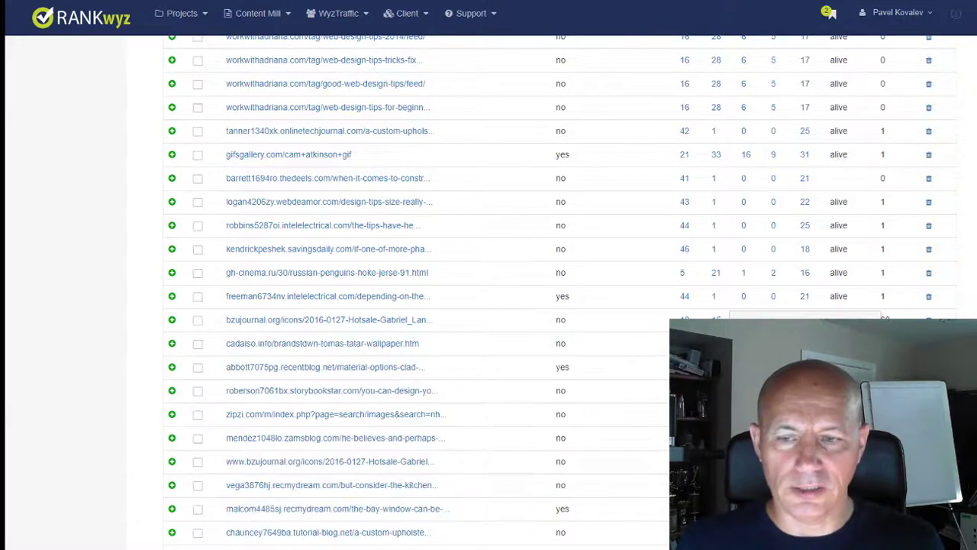
scroll(909, 290, down, 3)
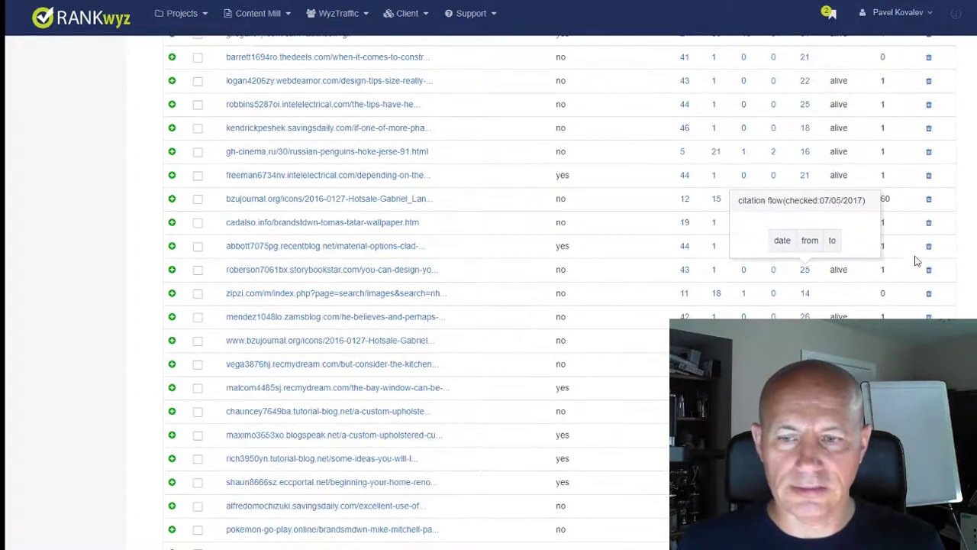
Expand the bzujournal.org Hotsale-Gabriel property and look through all its found links, anchors and no-follow values
click(171, 199)
scroll(248, 238, down, 10)
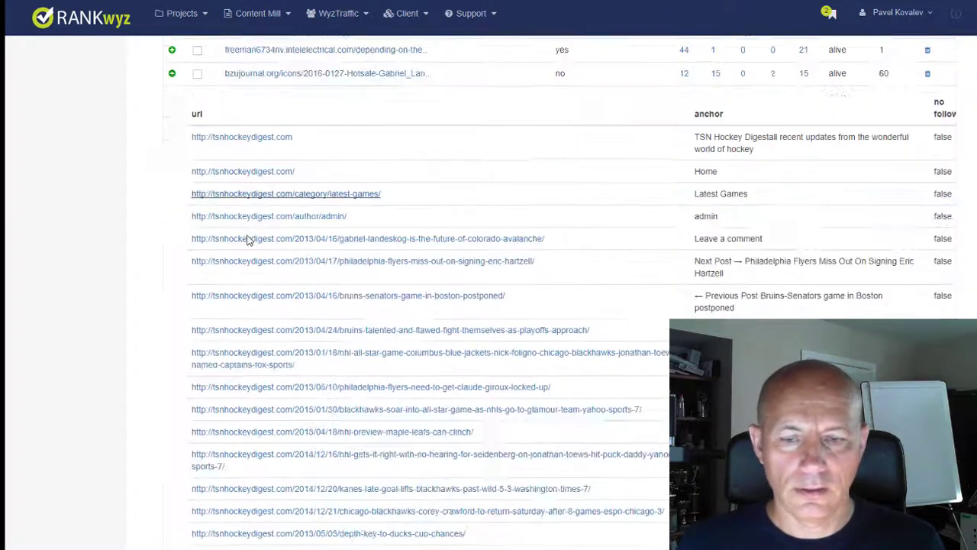
scroll(248, 239, down, 15)
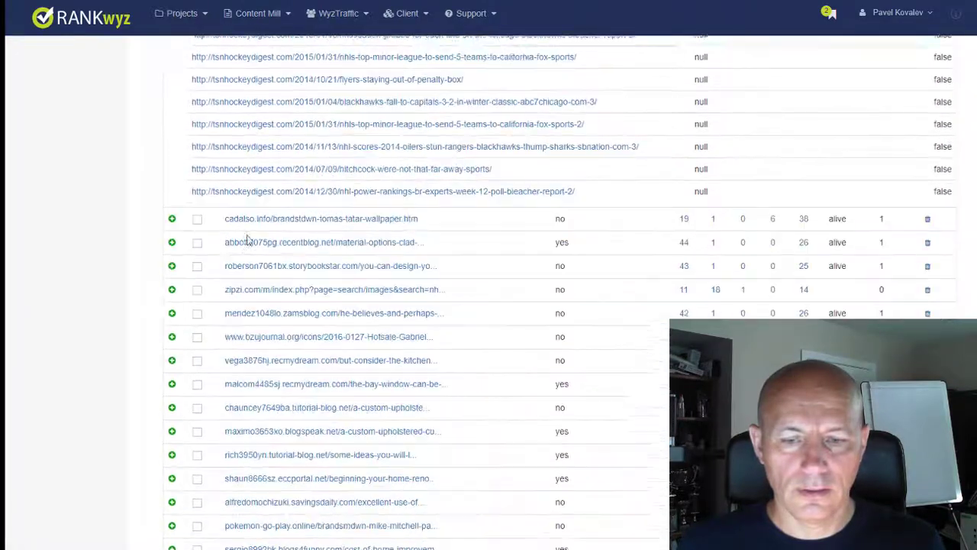
scroll(252, 255, up, 15)
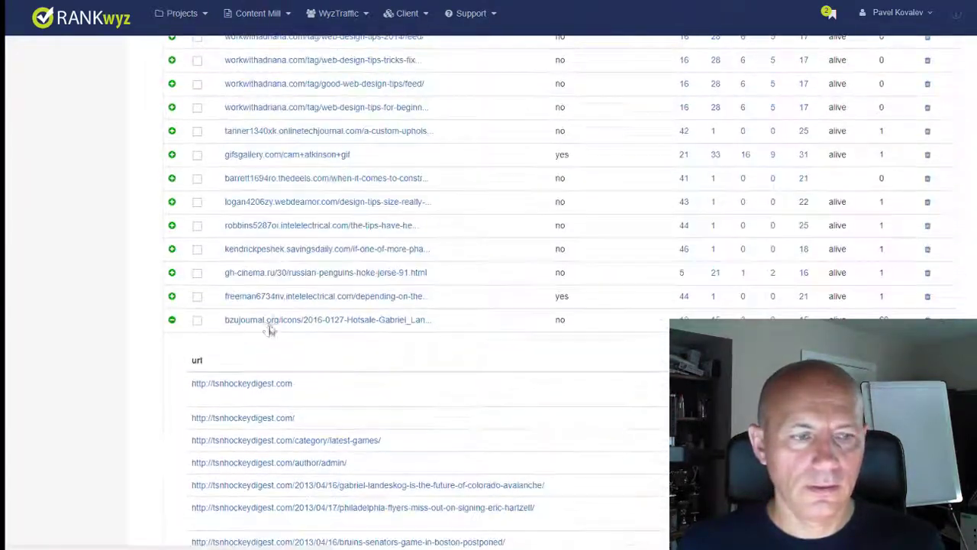
click(173, 321)
scroll(173, 321, down, 4)
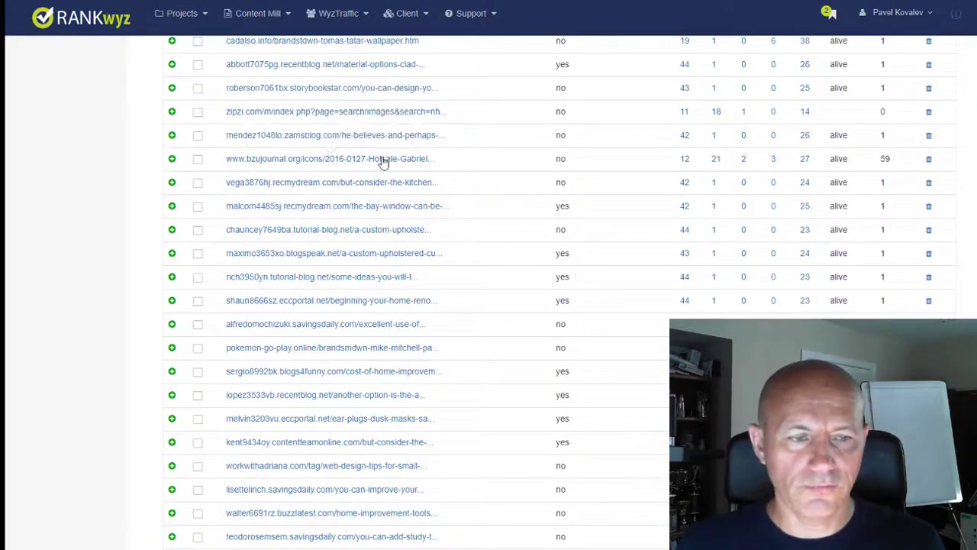
scroll(405, 221, up, 2)
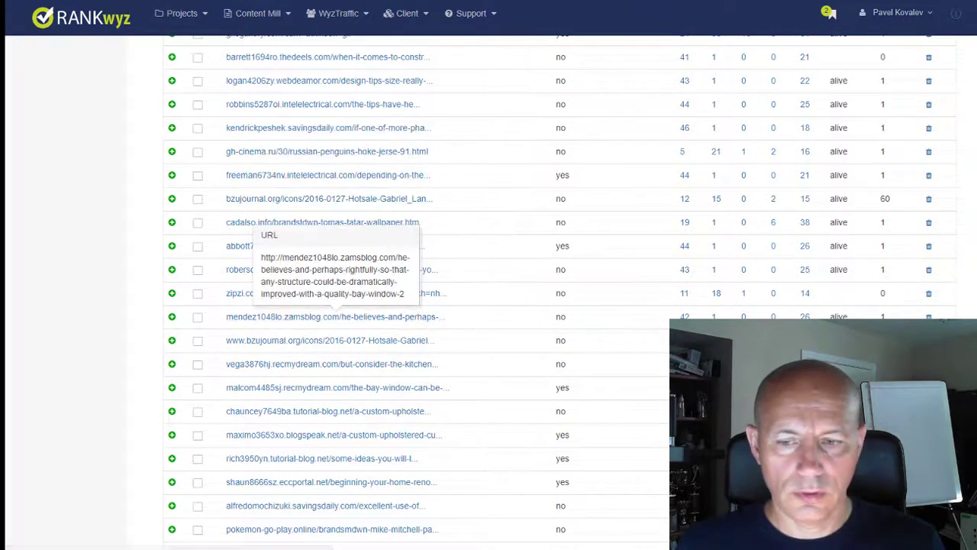
click(391, 345)
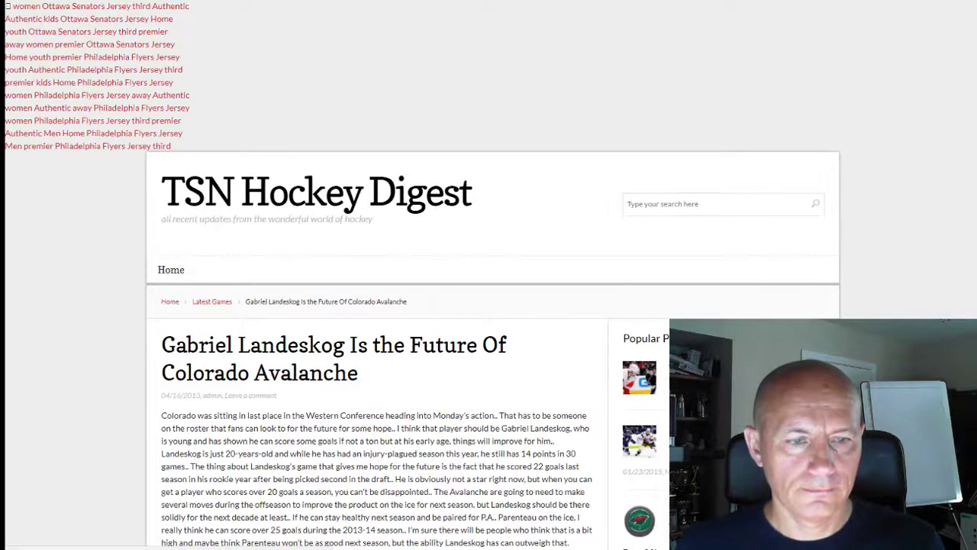
scroll(405, 320, down, 9)
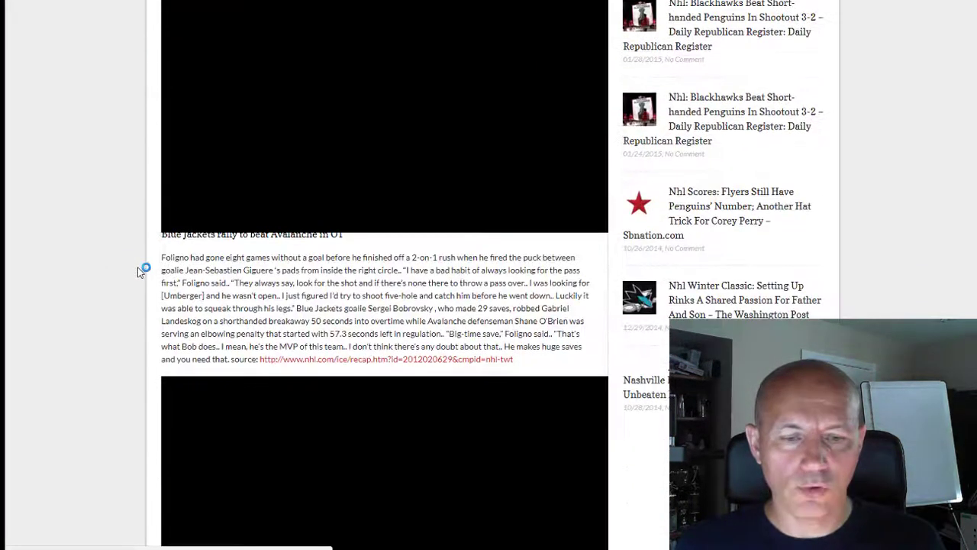
scroll(138, 272, down, 15)
scroll(137, 273, up, 4)
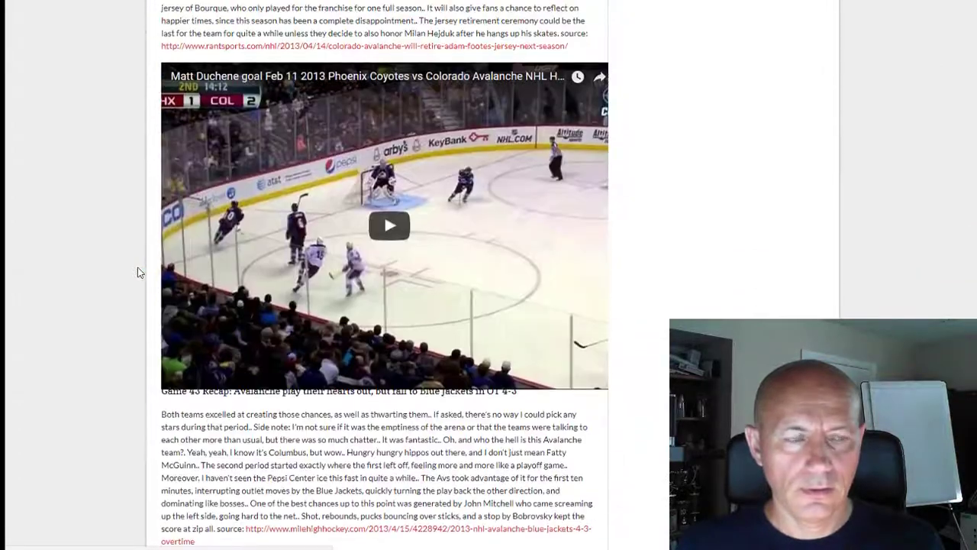
scroll(137, 273, up, 4)
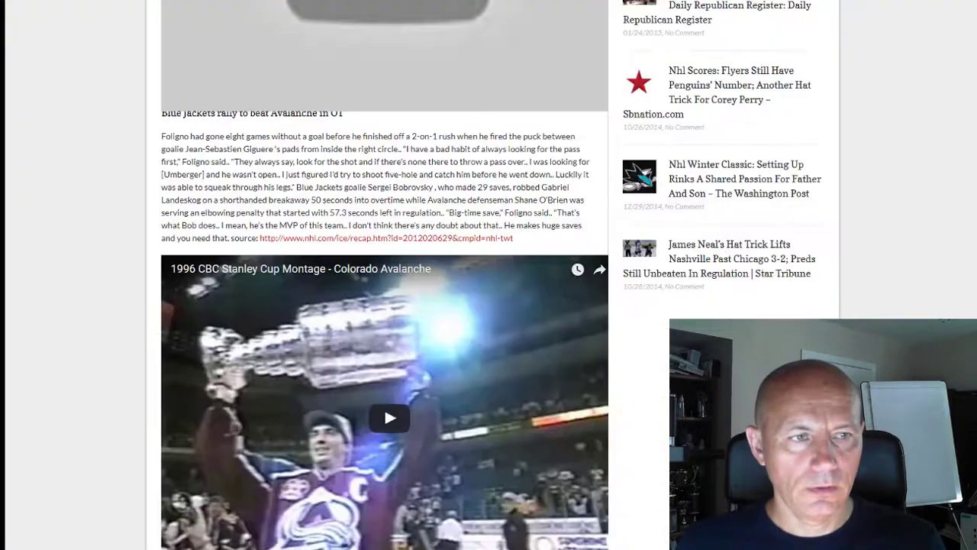
scroll(150, 382, up, 8)
scroll(151, 387, up, 3)
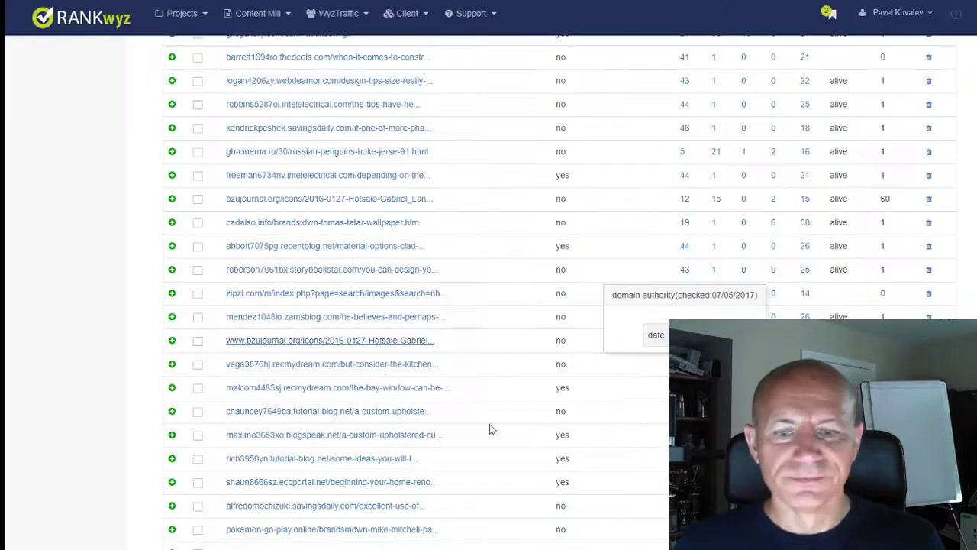
Check the index status of the vault's linking properties, including the sergio8992bk.blogs4funny.com and lopez3533vb.recentblog.net entries
scroll(491, 420, down, 10)
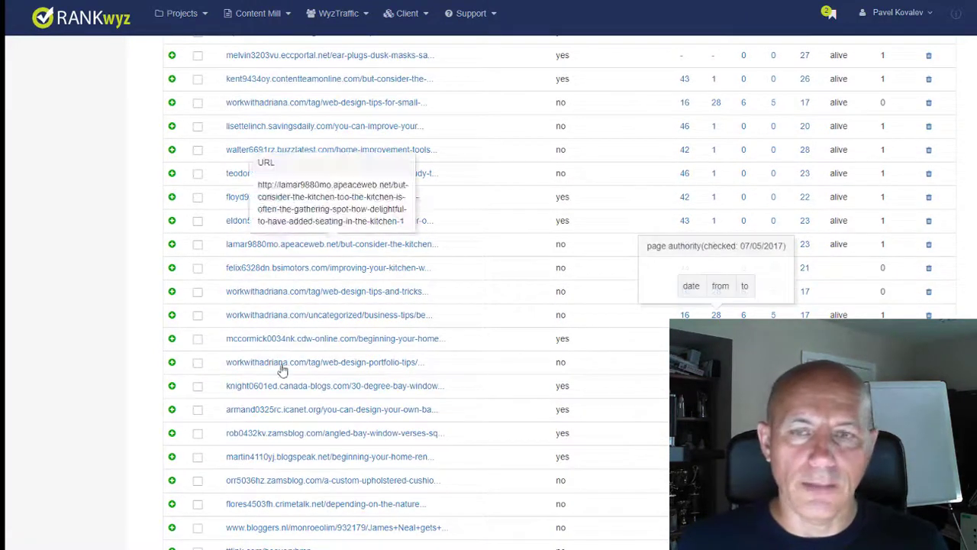
scroll(664, 284, up, 3)
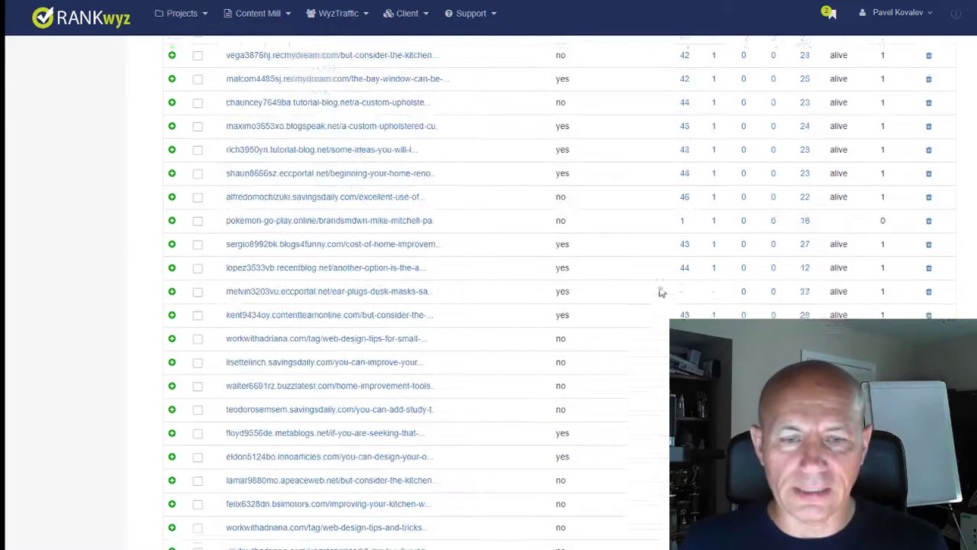
double_click(565, 249)
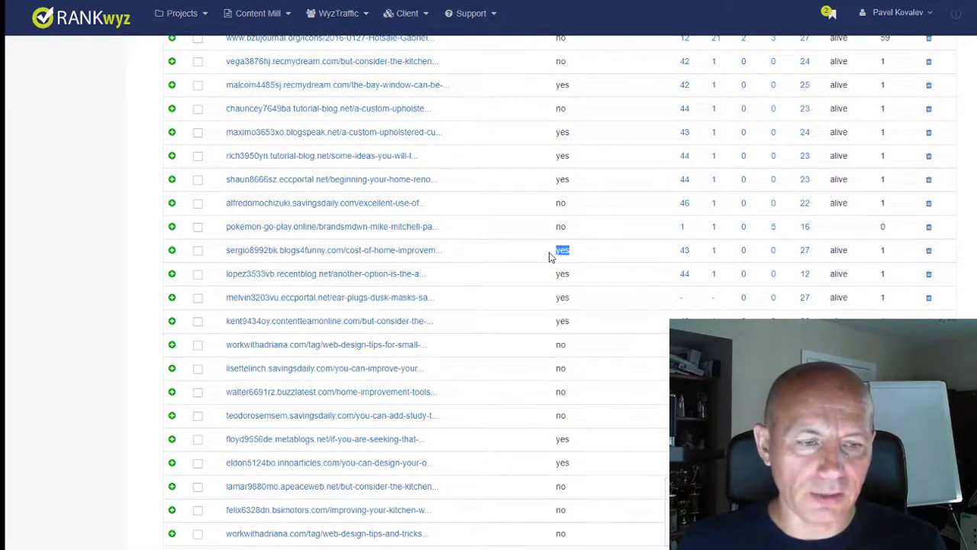
double_click(569, 273)
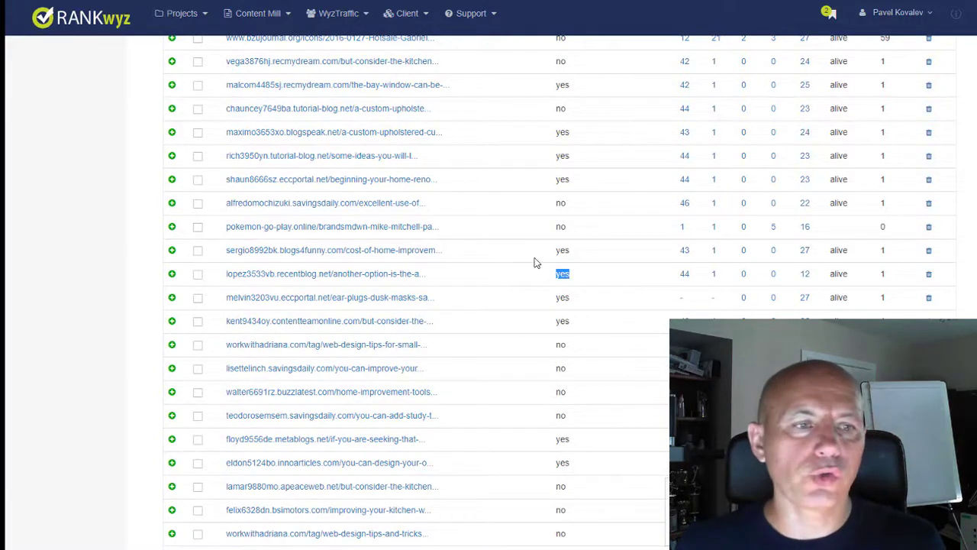
scroll(524, 267, down, 10)
scroll(522, 278, up, 10)
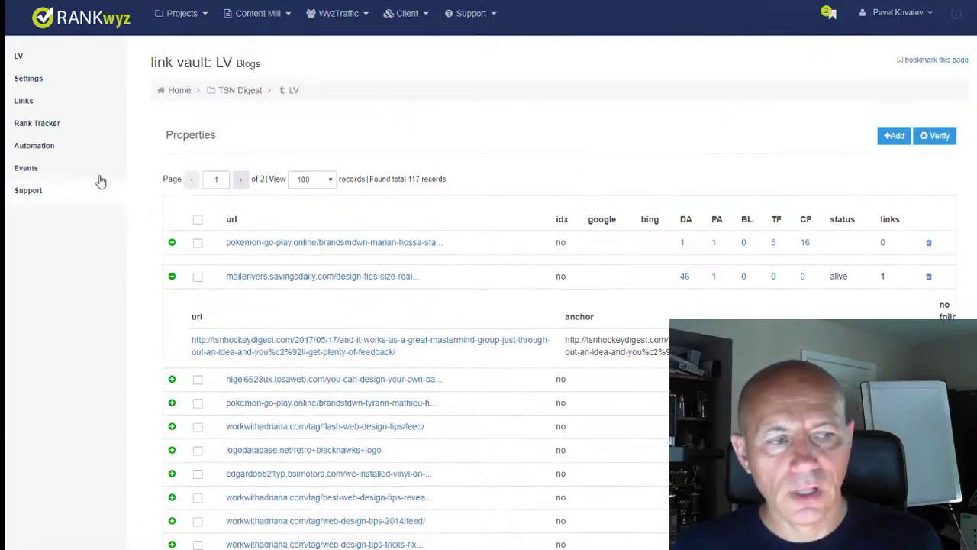
Open the LV vault's automations and start a new automation of type Link Vault Backlinking
click(23, 146)
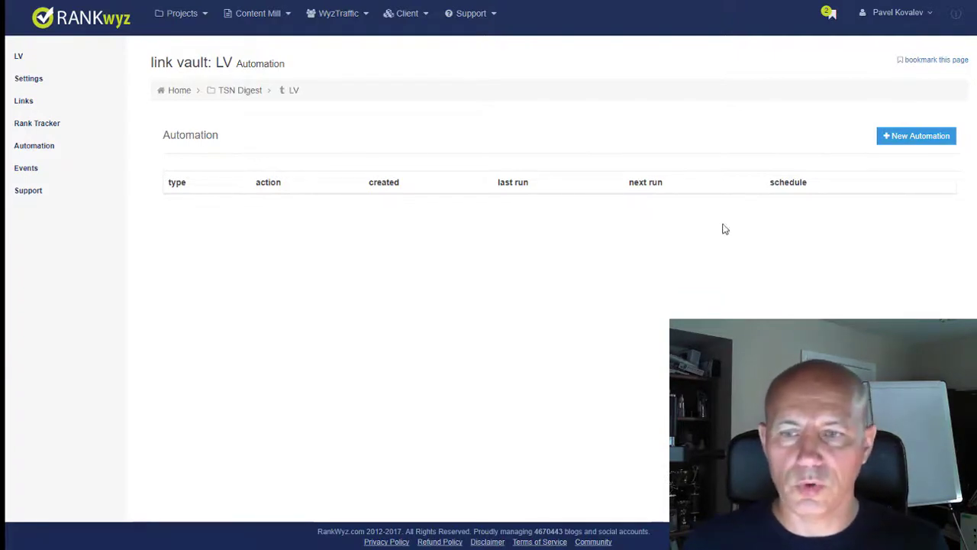
click(903, 141)
click(622, 256)
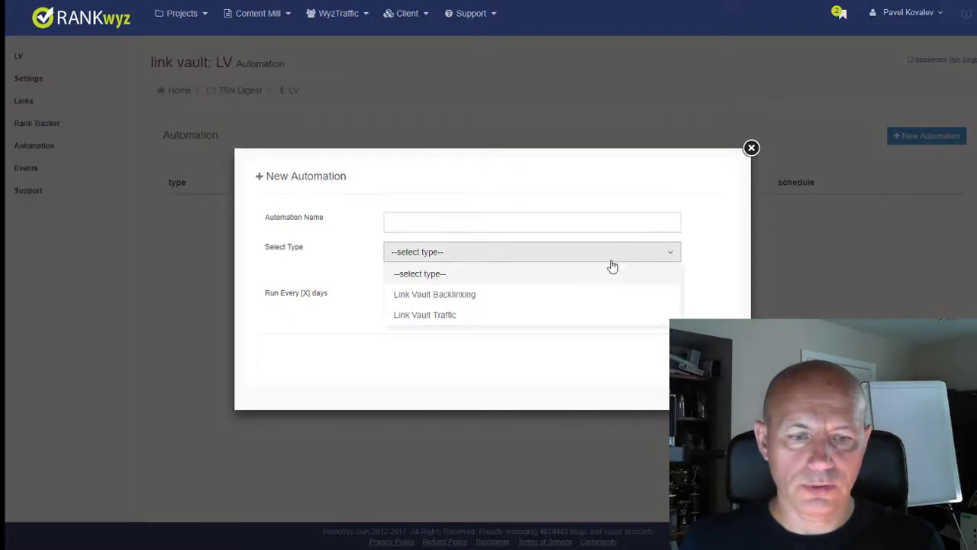
click(464, 295)
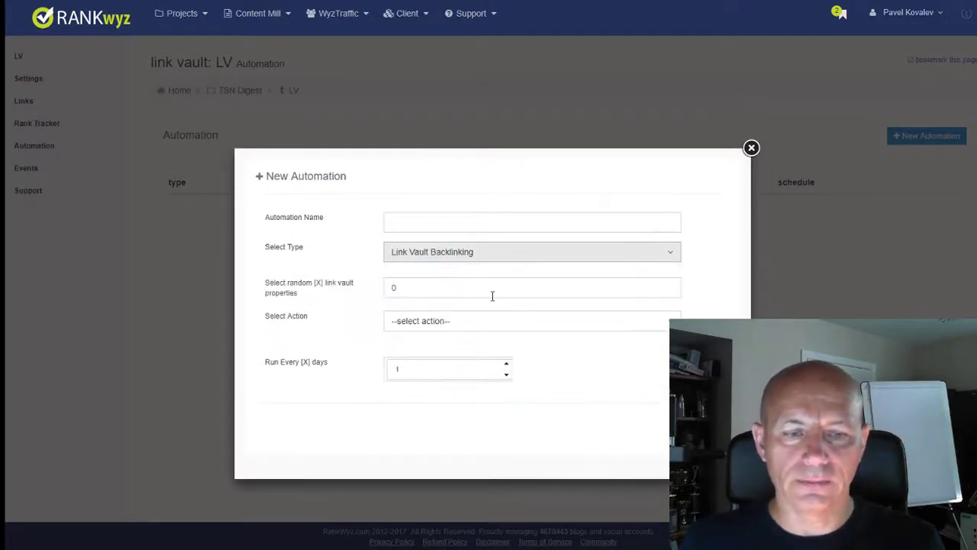
click(450, 217)
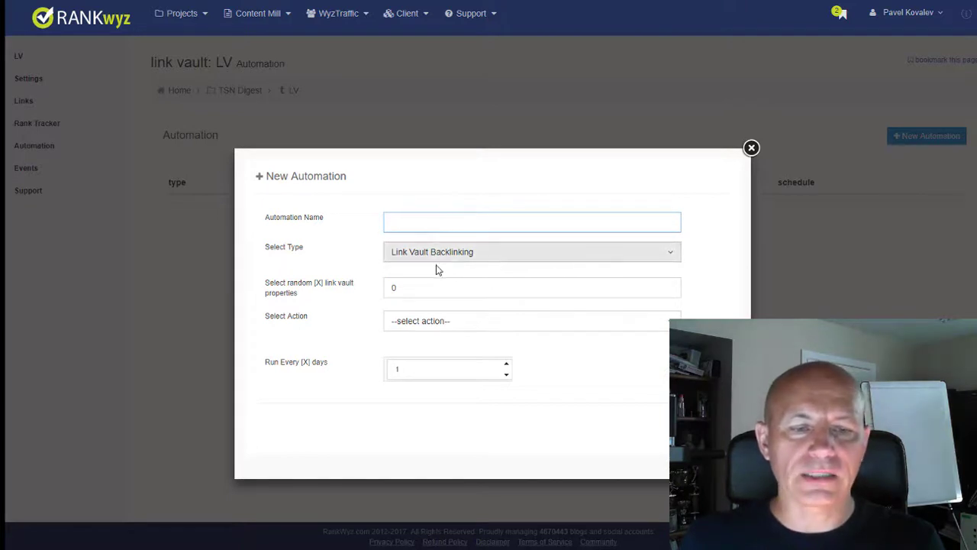
Set the backlinking automation to select 100 random link vault properties with the Send URL action, and review its submission options
drag(430, 285, 209, 263)
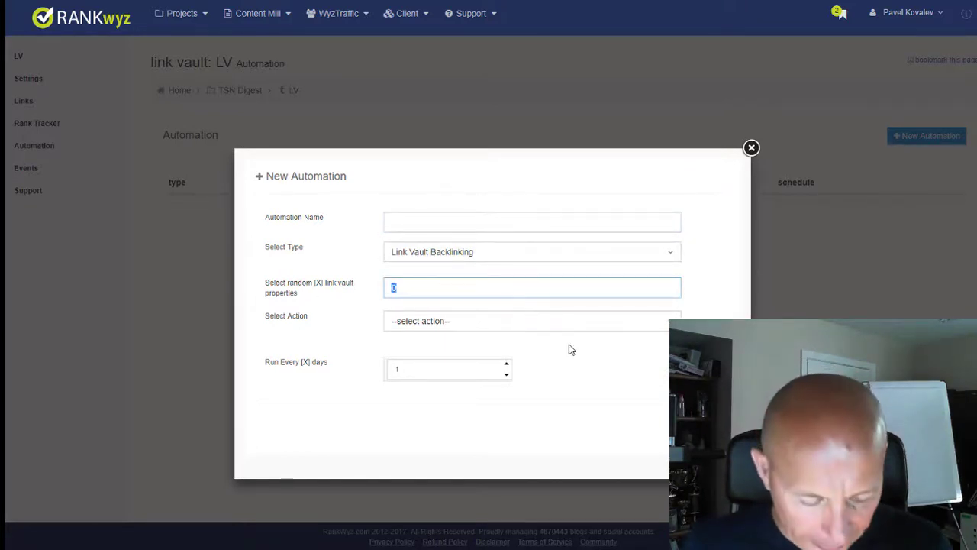
text(10)
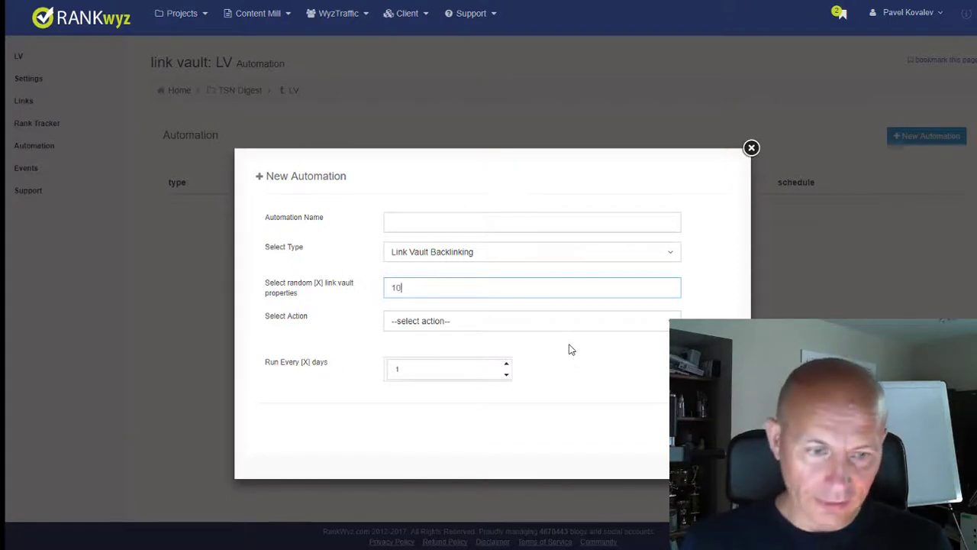
double_click(484, 290)
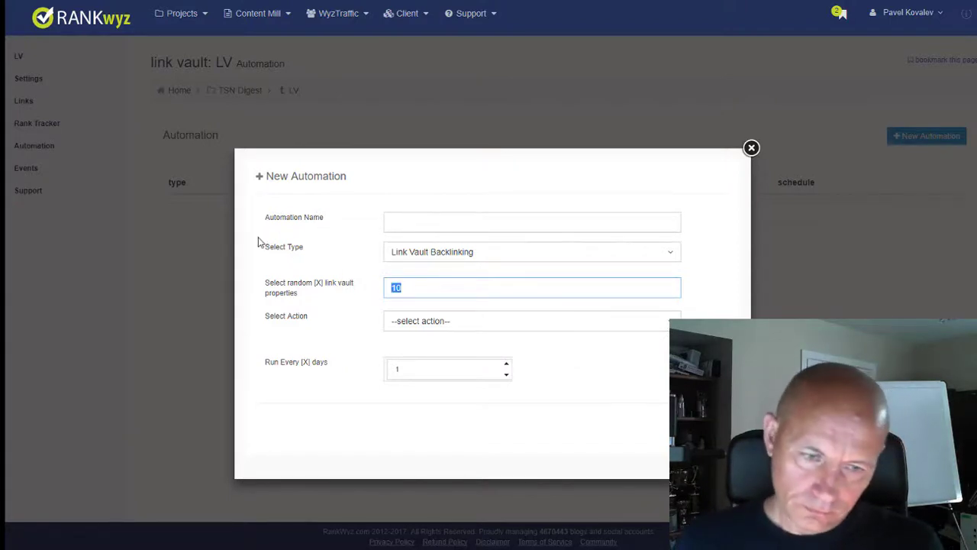
text(100)
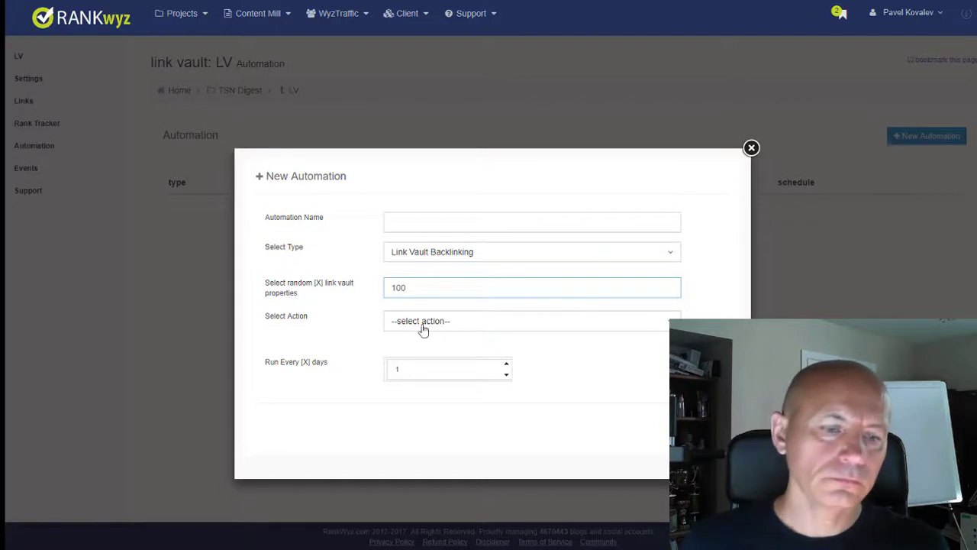
click(492, 324)
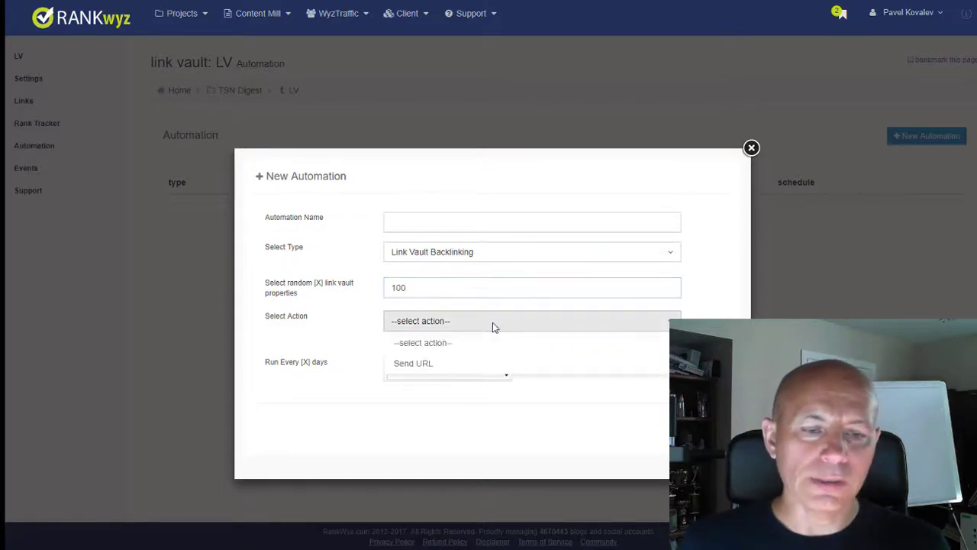
click(471, 364)
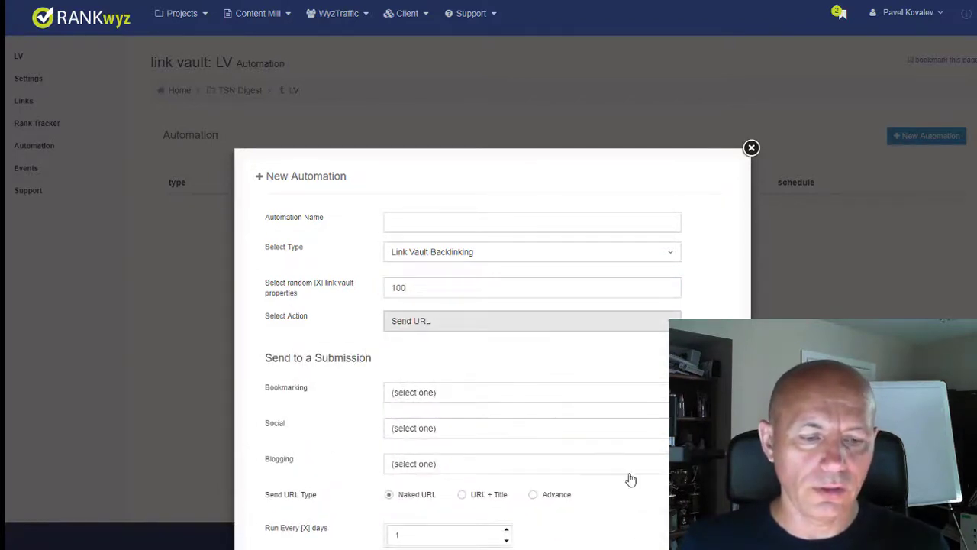
scroll(628, 477, down, 1)
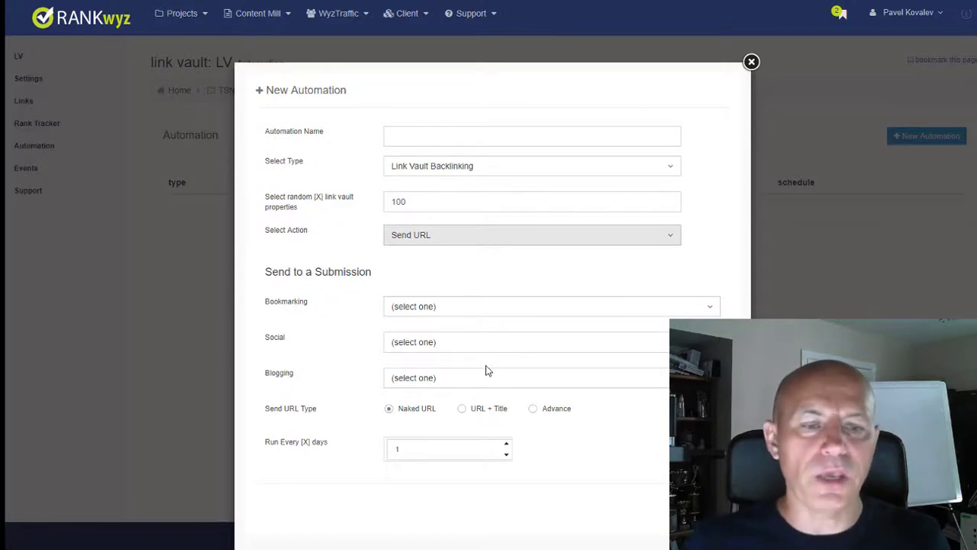
Change the number of random link vault properties to 10, and close the backlinking automation form without saving
drag(406, 203, 330, 197)
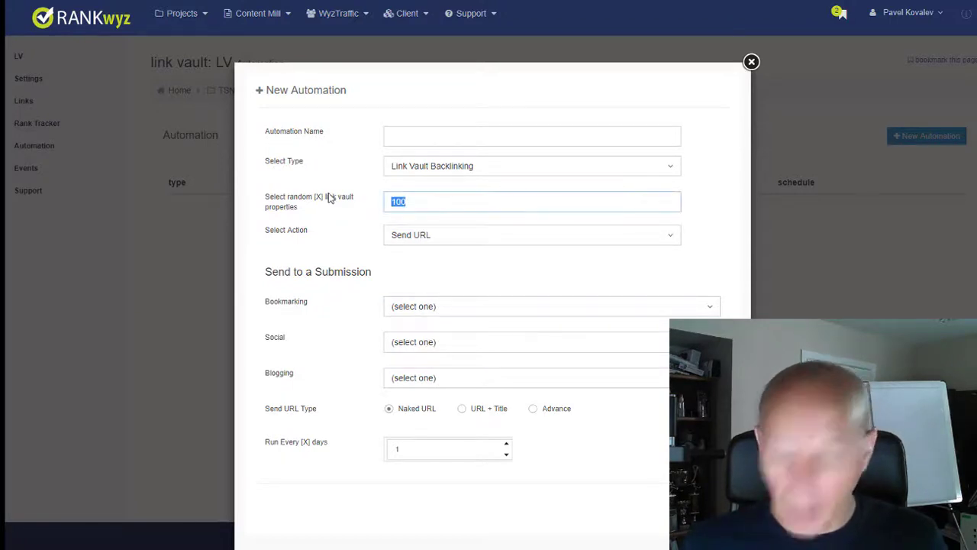
text(10)
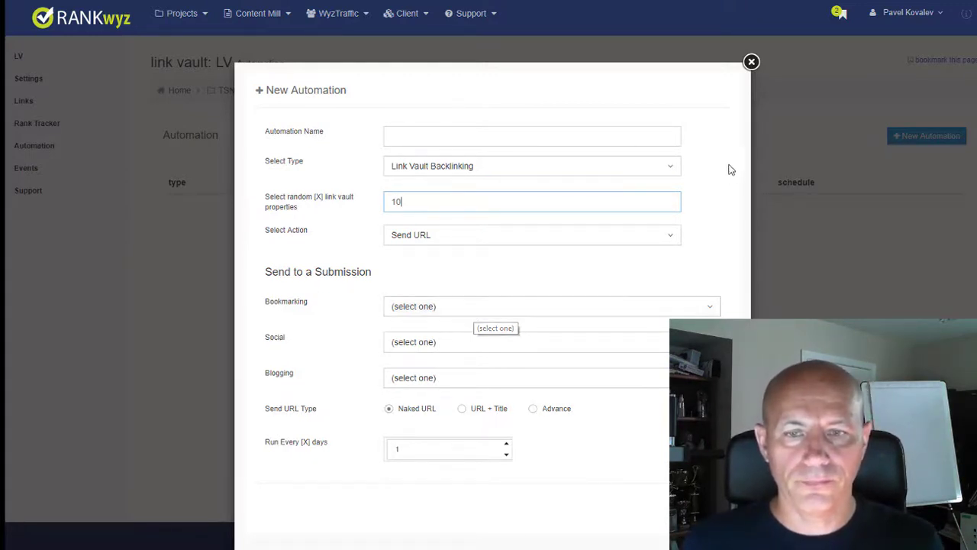
click(750, 62)
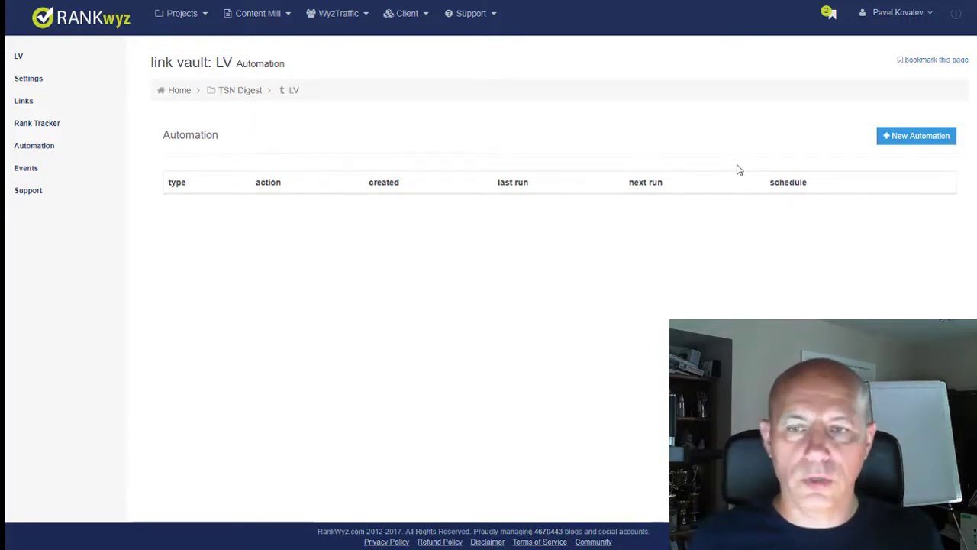
Start another new automation for the LV vault with the type Link Vault Traffic
click(939, 144)
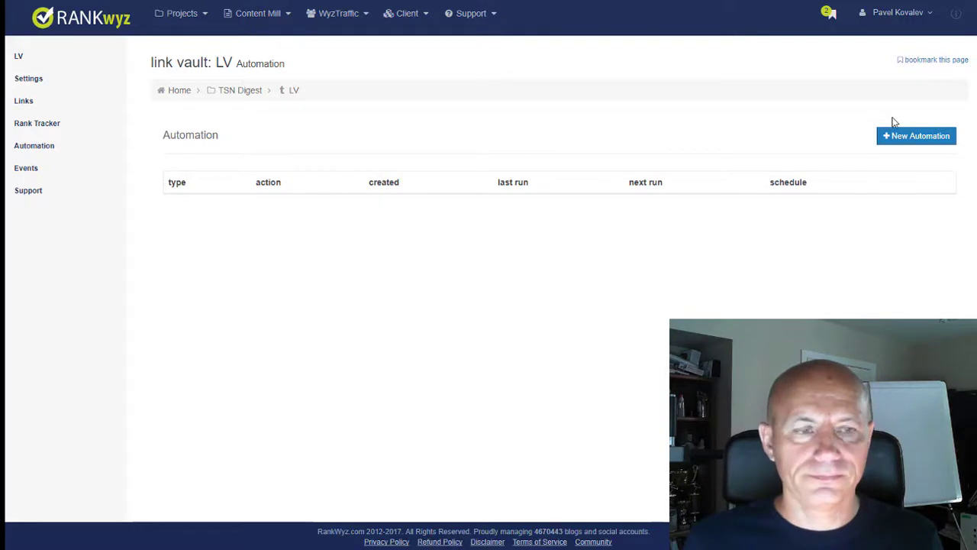
click(901, 135)
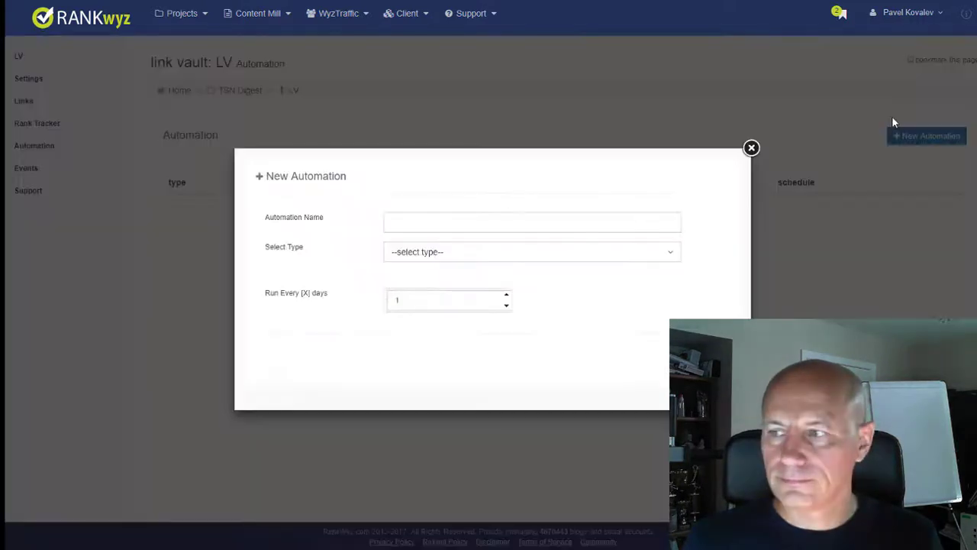
click(526, 257)
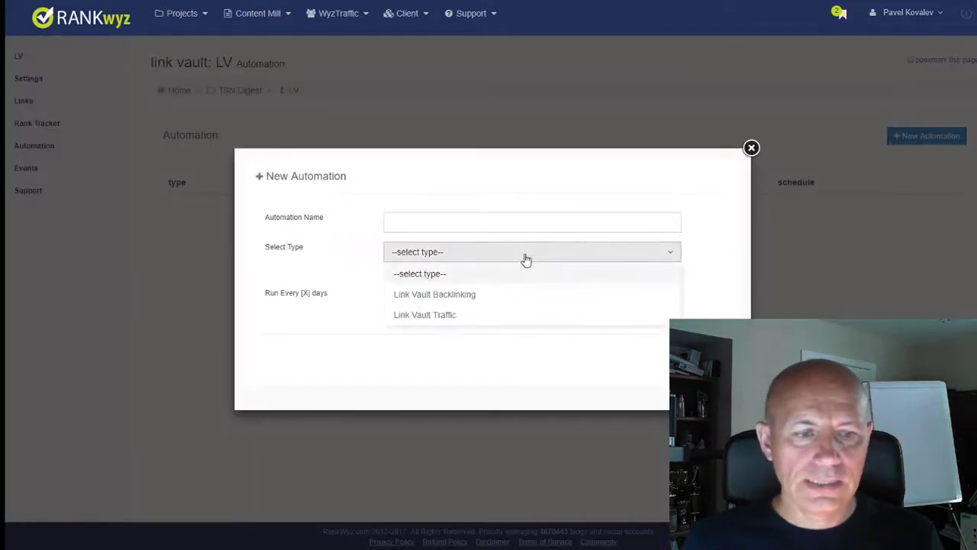
click(471, 318)
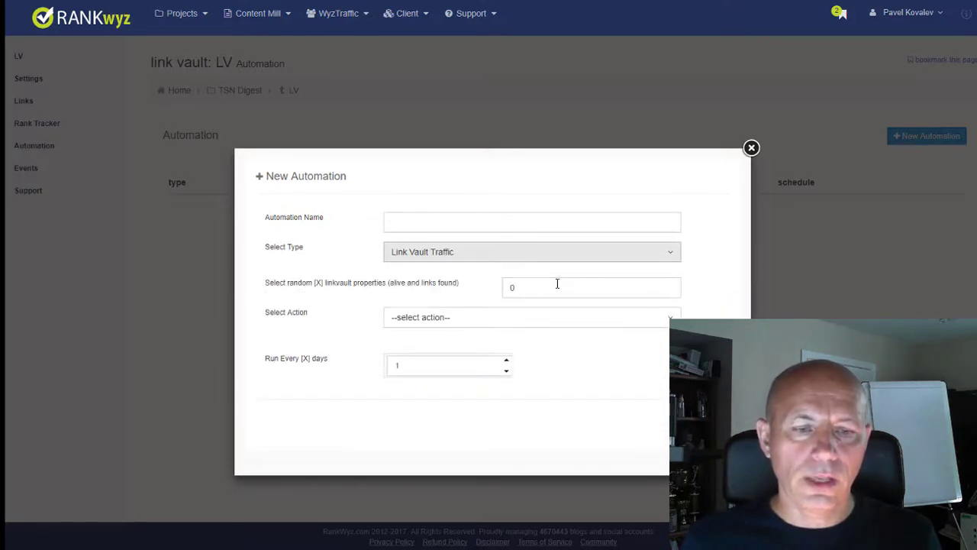
Set the traffic automation to select 10 random alive properties with links found, using the Send URL action
drag(557, 284, 420, 277)
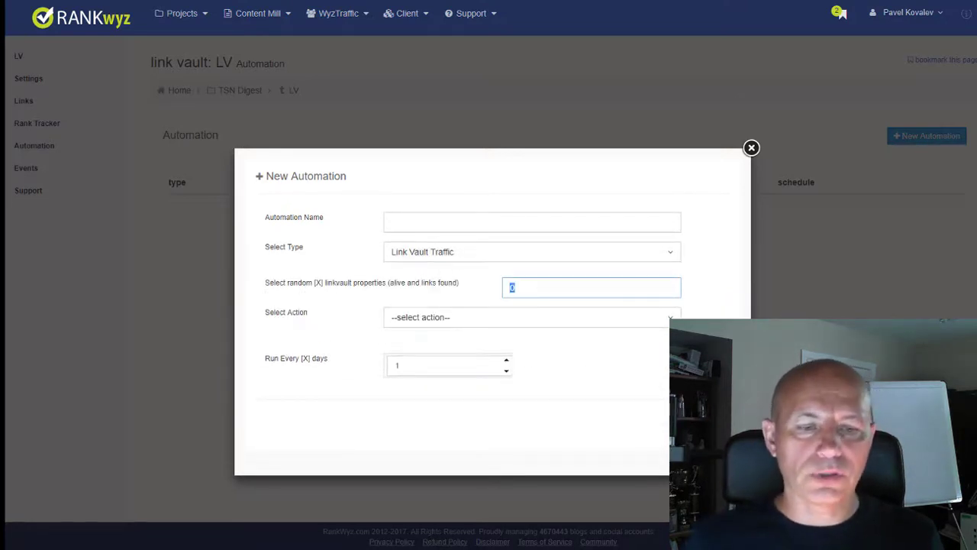
text(10)
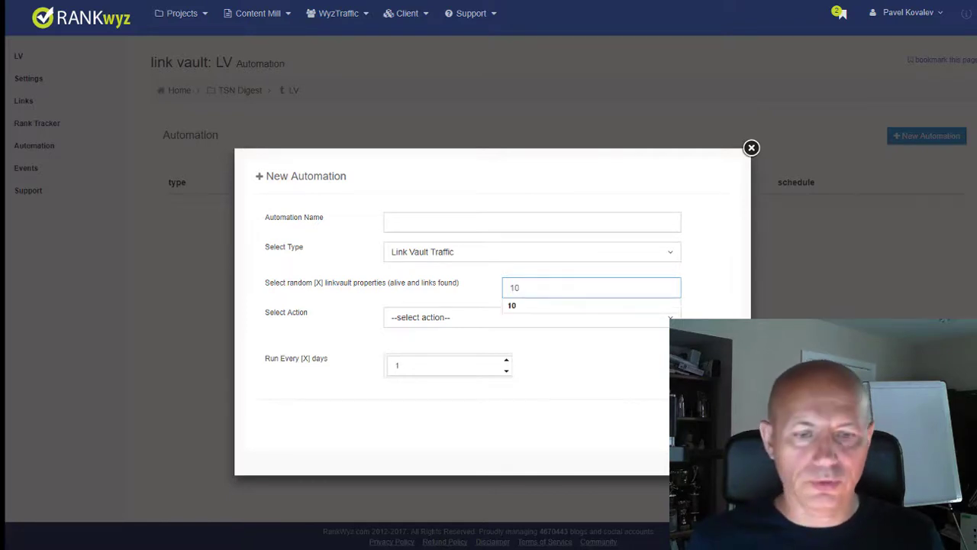
click(713, 311)
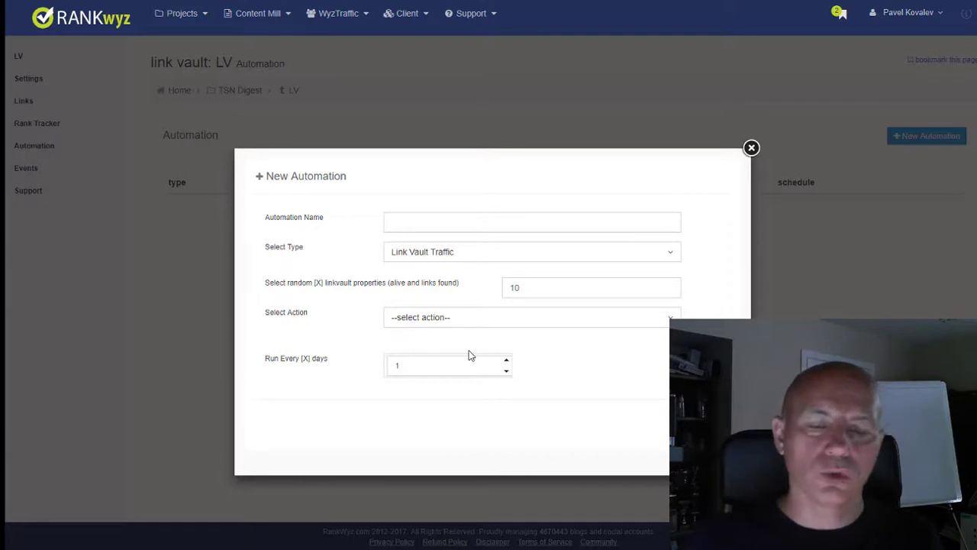
click(497, 321)
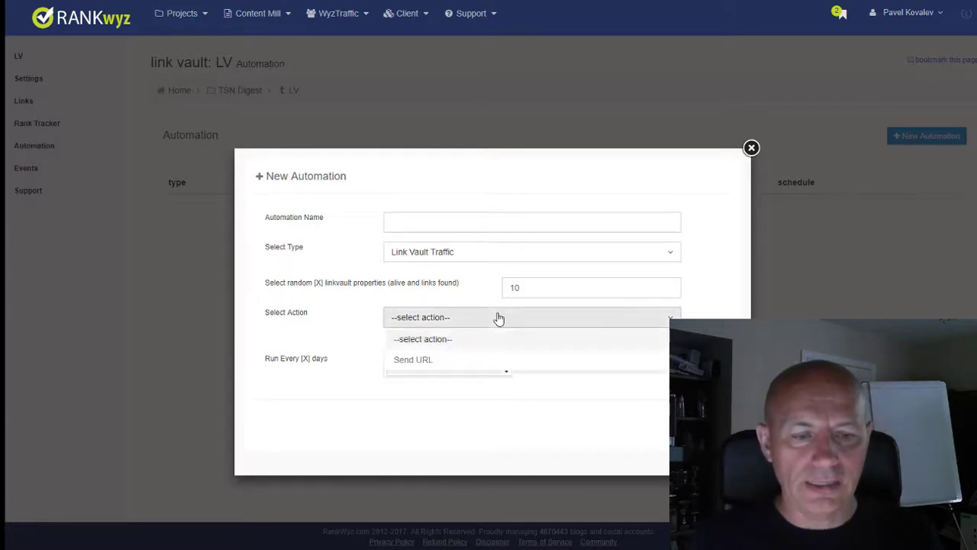
click(480, 361)
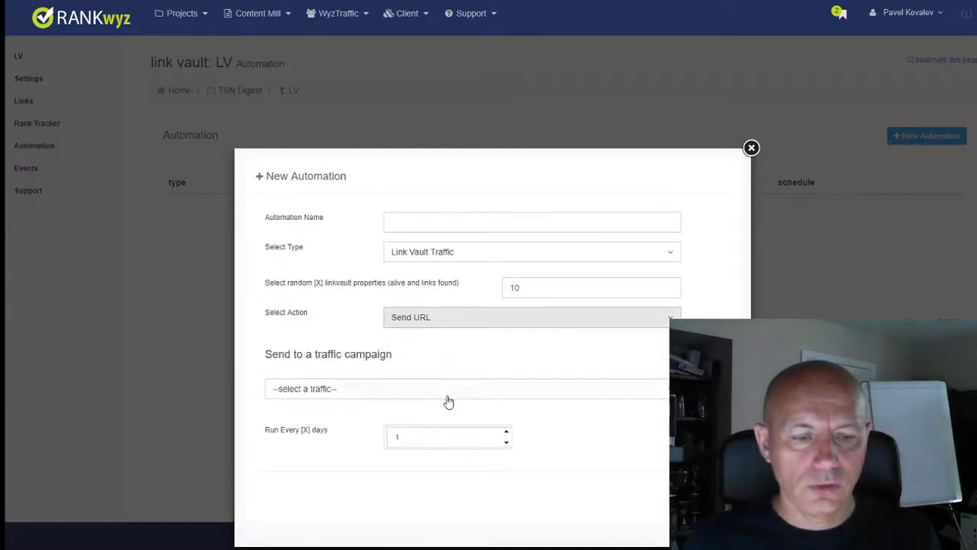
Choose TSN Hockey as the traffic campaign for the automation, and close the form without saving
click(446, 393)
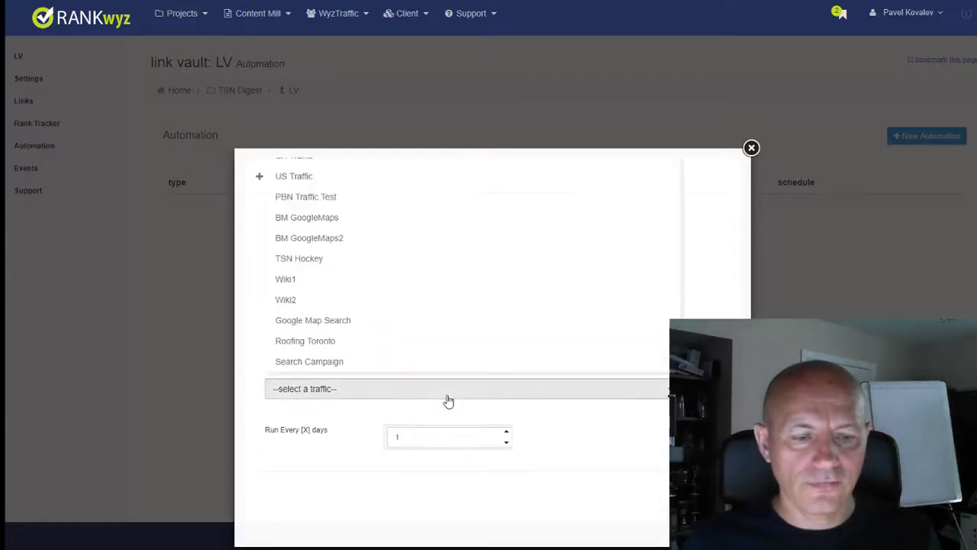
click(386, 258)
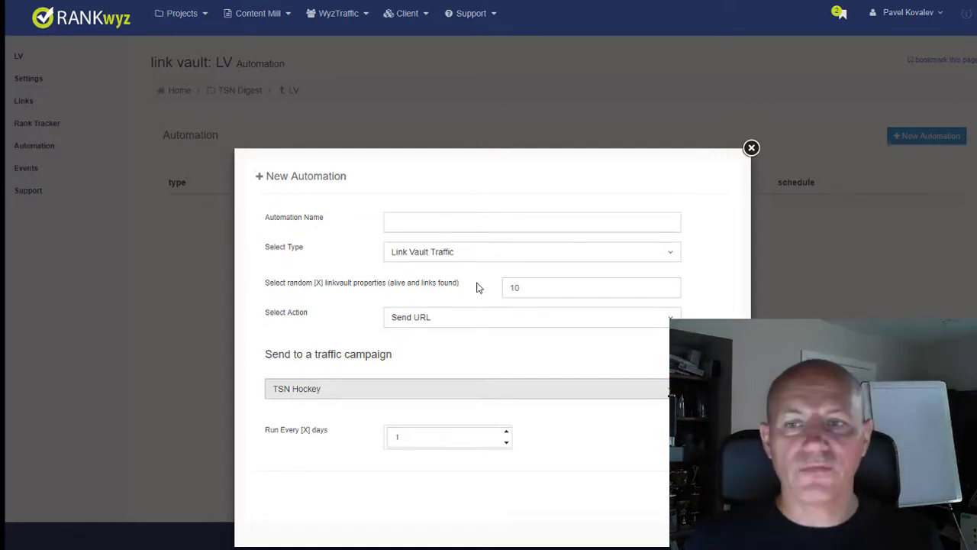
click(756, 148)
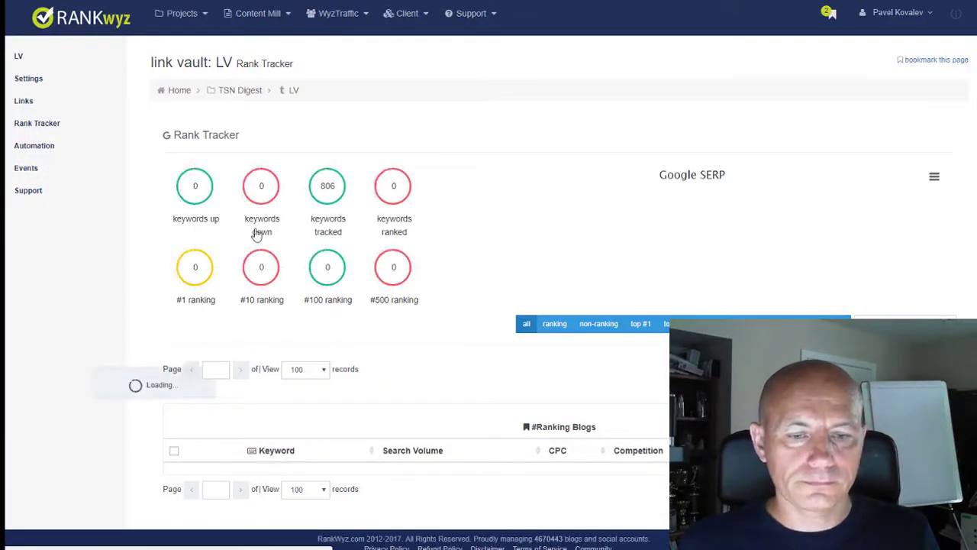
Examine the LV vault's Rank Tracker, covering its ranking summary and the list of tracked keywords with search volume, CPC and competition
scroll(257, 234, down, 1)
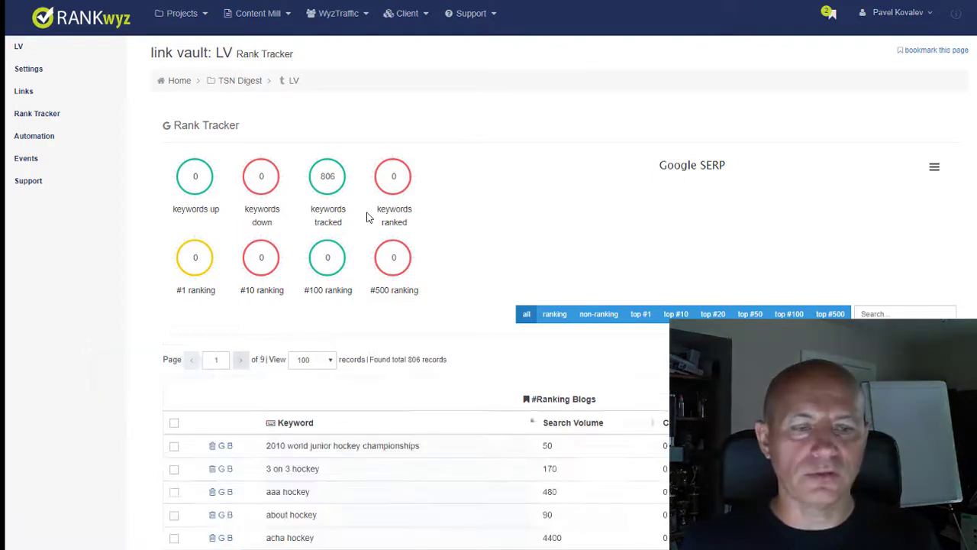
scroll(341, 284, down, 4)
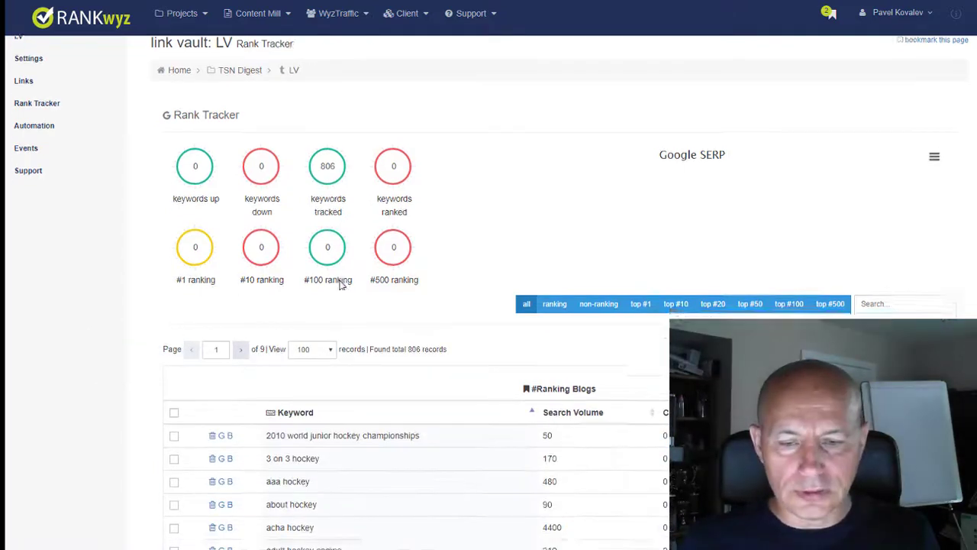
scroll(341, 284, up, 3)
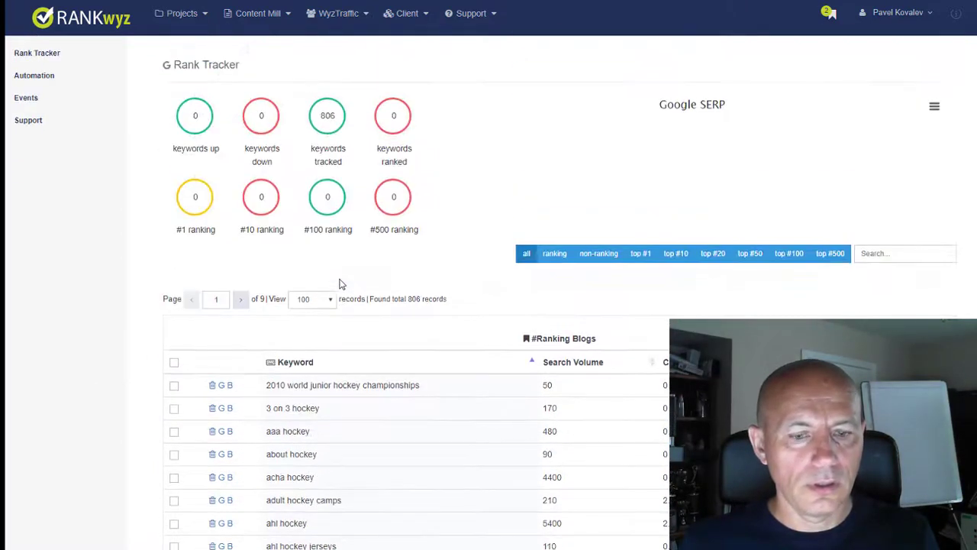
scroll(341, 284, down, 4)
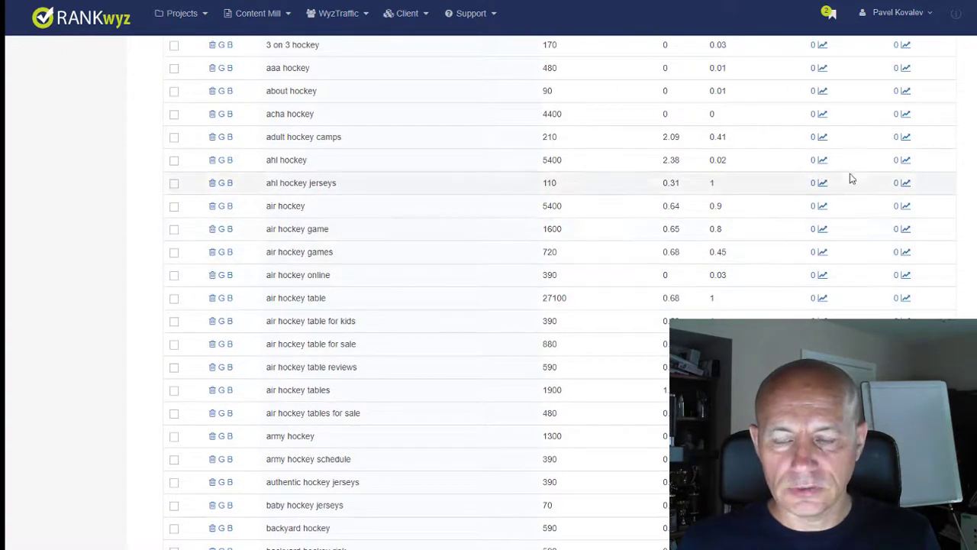
scroll(834, 296, down, 5)
scroll(834, 294, up, 8)
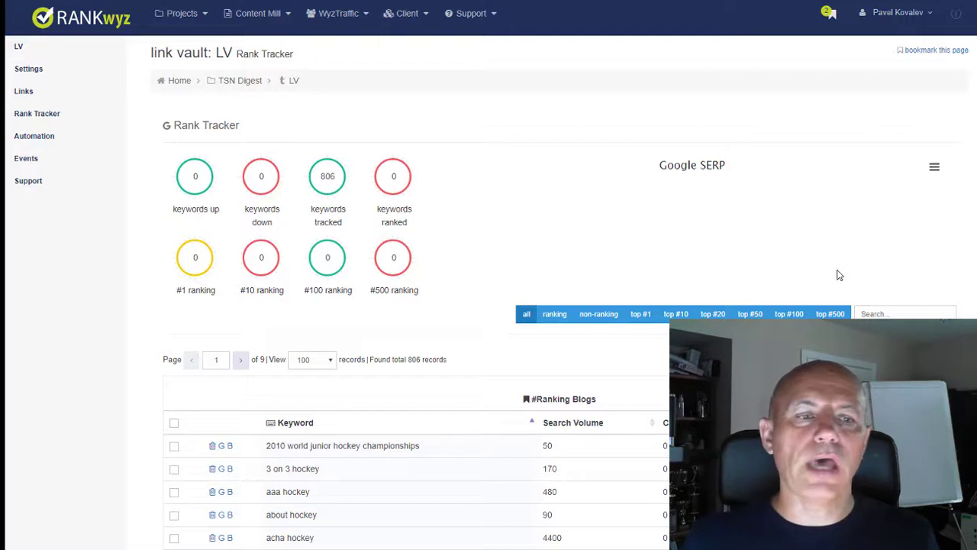
scroll(619, 217, up, 1)
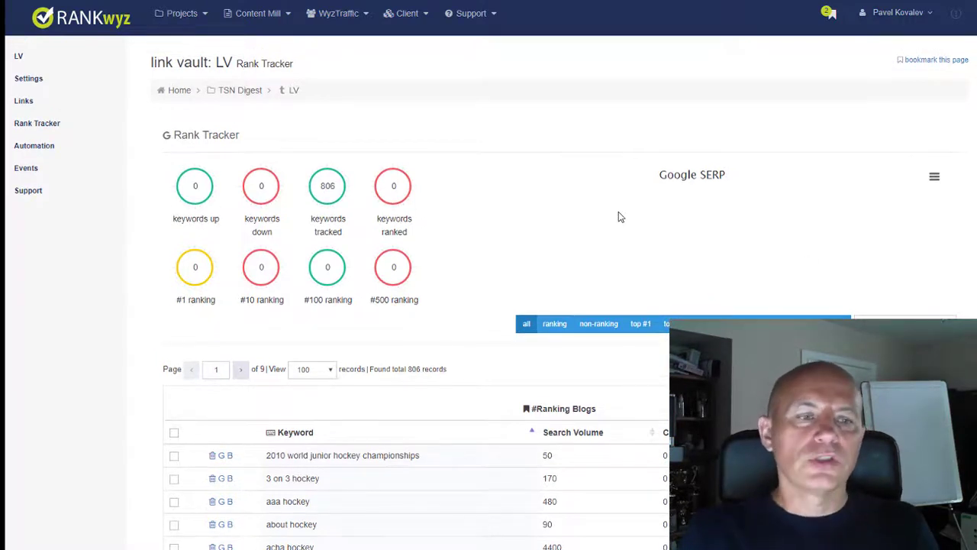